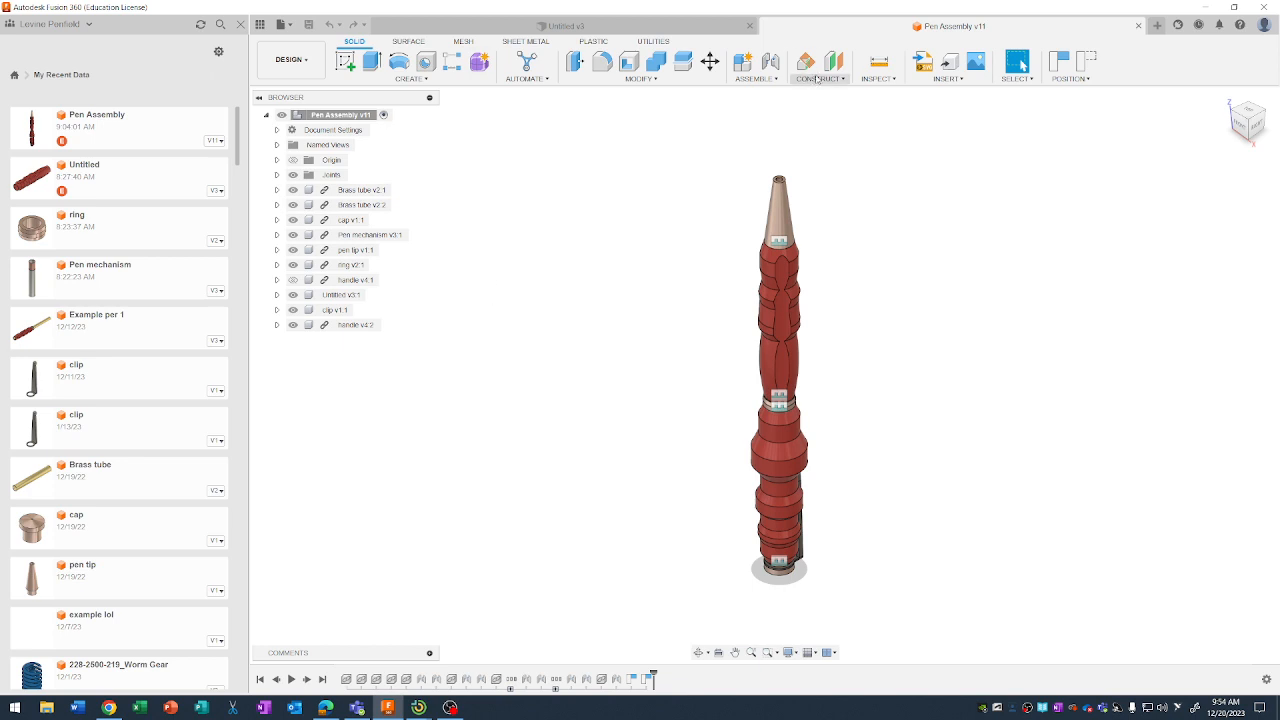
Rename the Untitled v3 component as Handle 1.
click(333, 295)
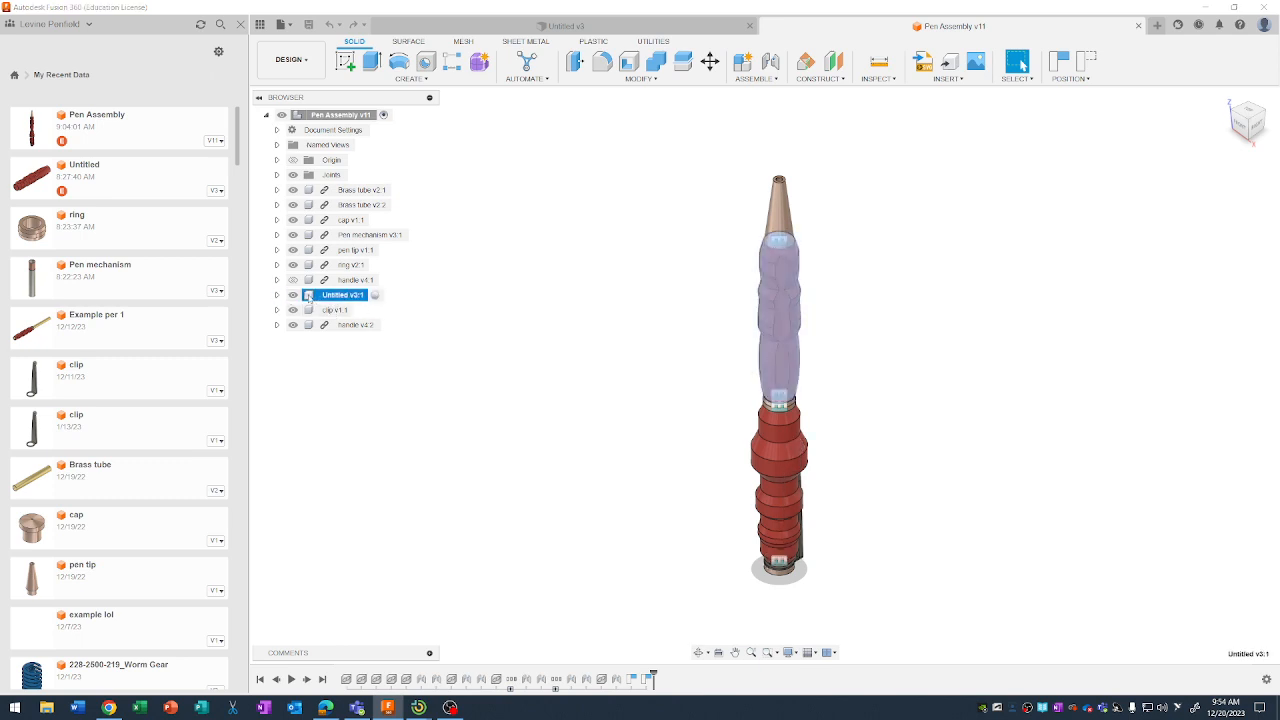
click(334, 283)
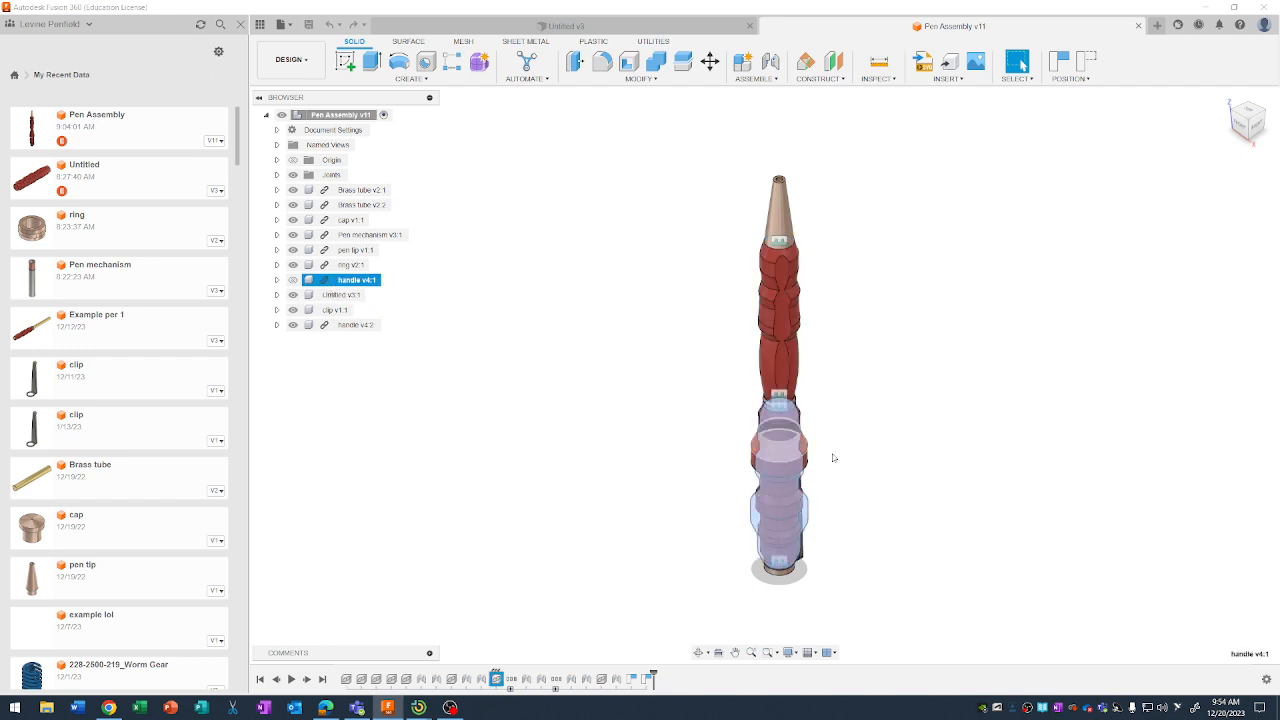
click(338, 296)
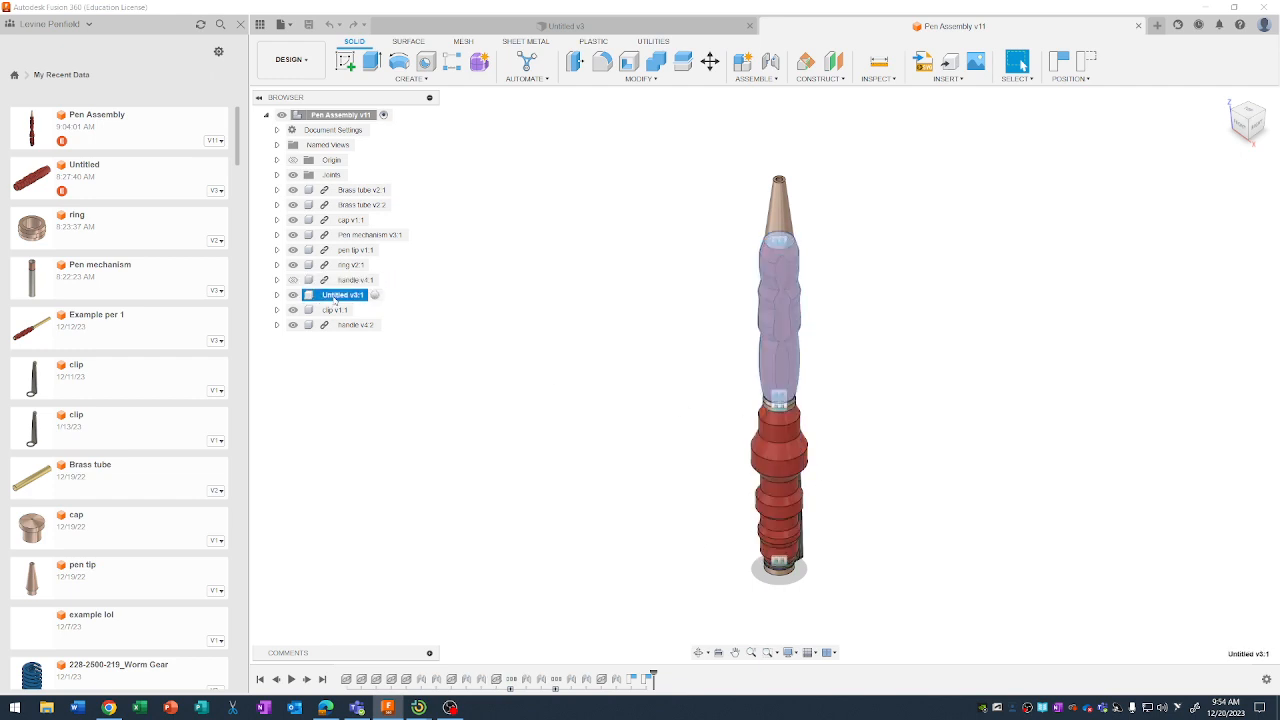
right_click(336, 300)
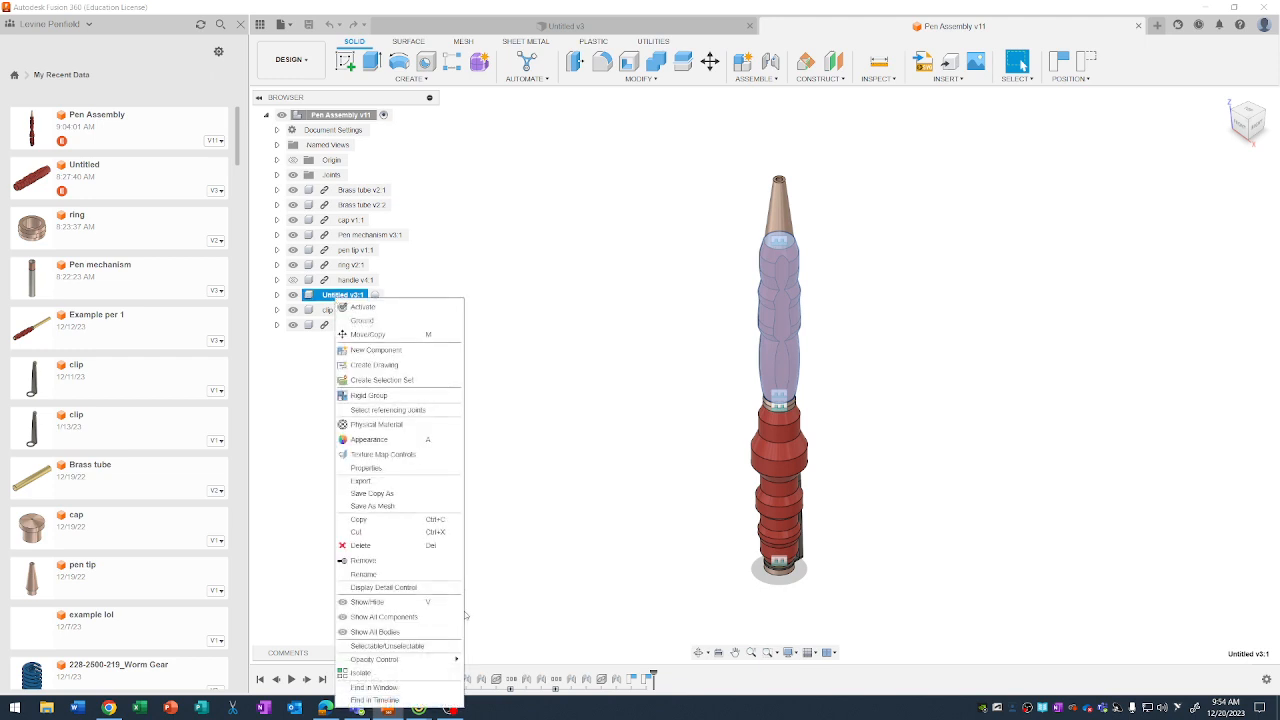
click(419, 573)
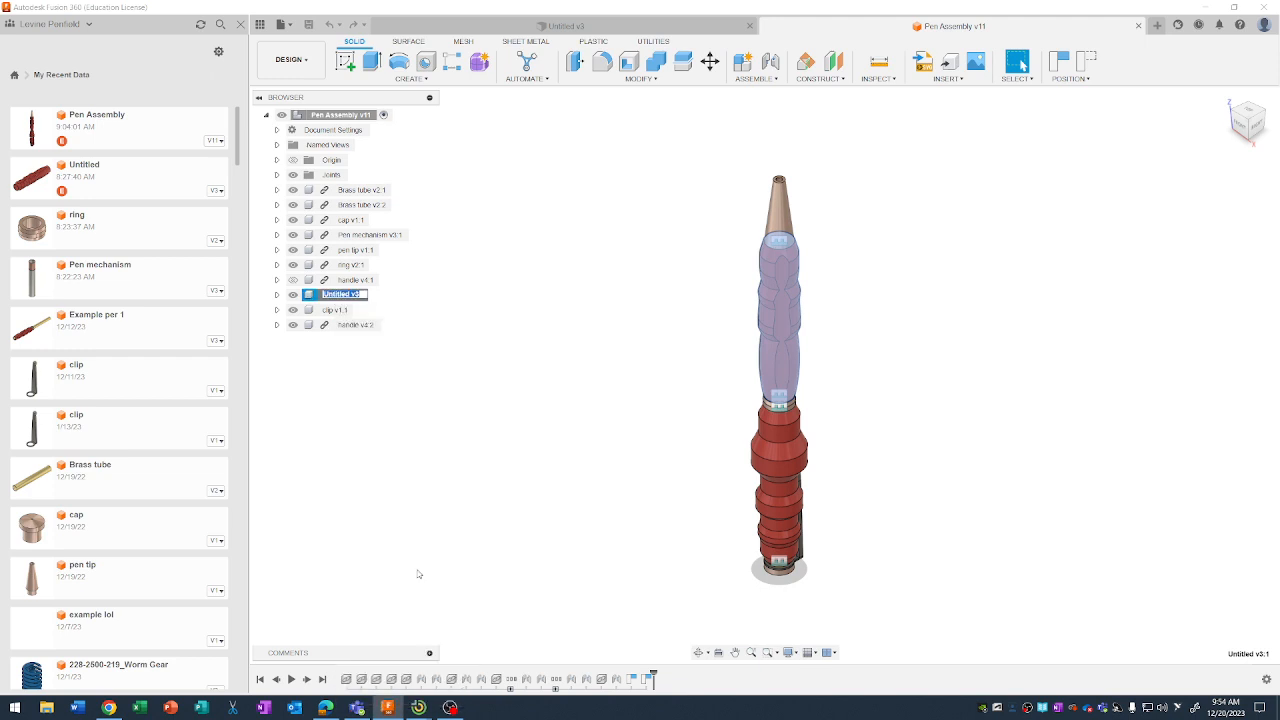
text(Handle 1)
key(Return)
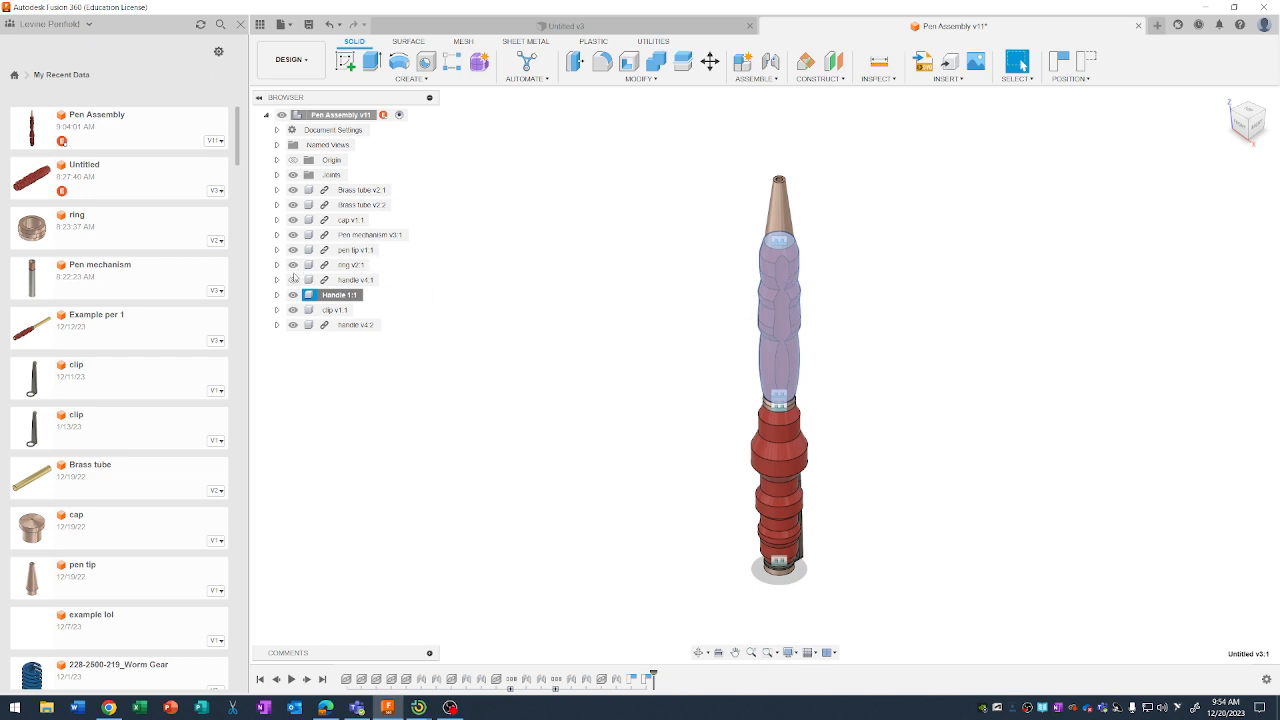
Assign the PC/ABS Plastic physical material to the Handle 1 component, removing the materials applied to its child components and bodies.
right_click(325, 296)
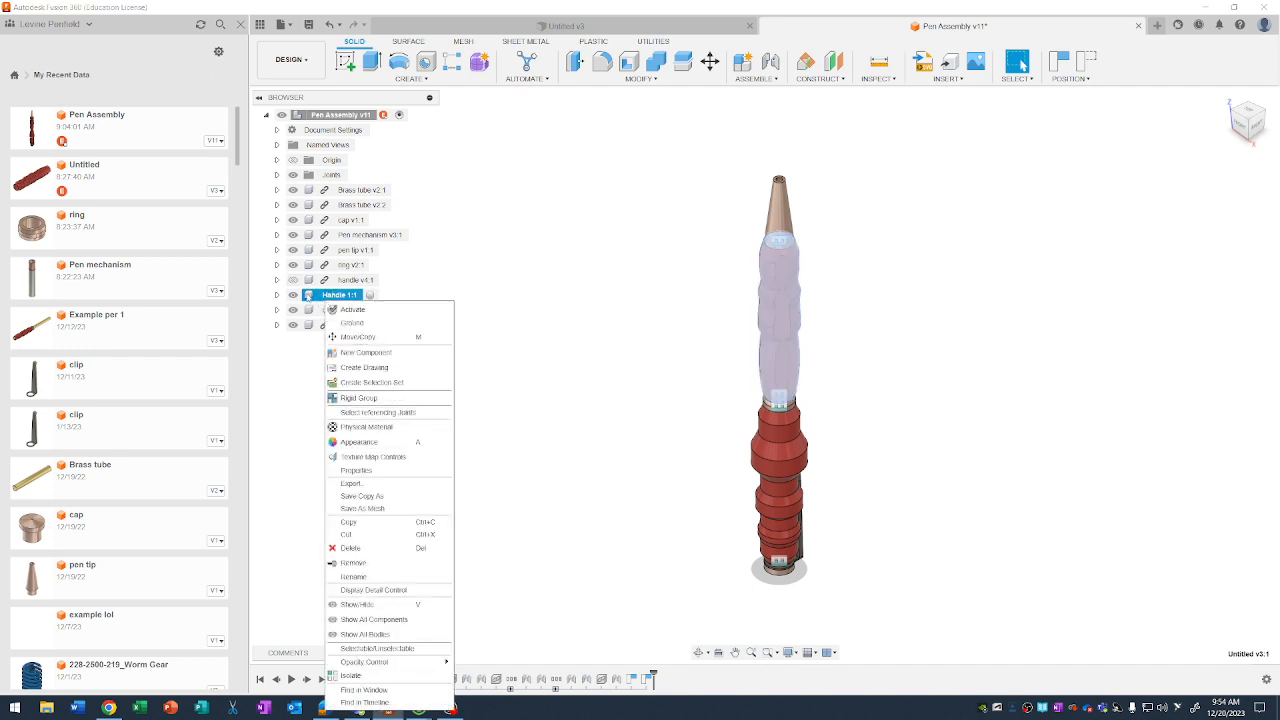
click(386, 428)
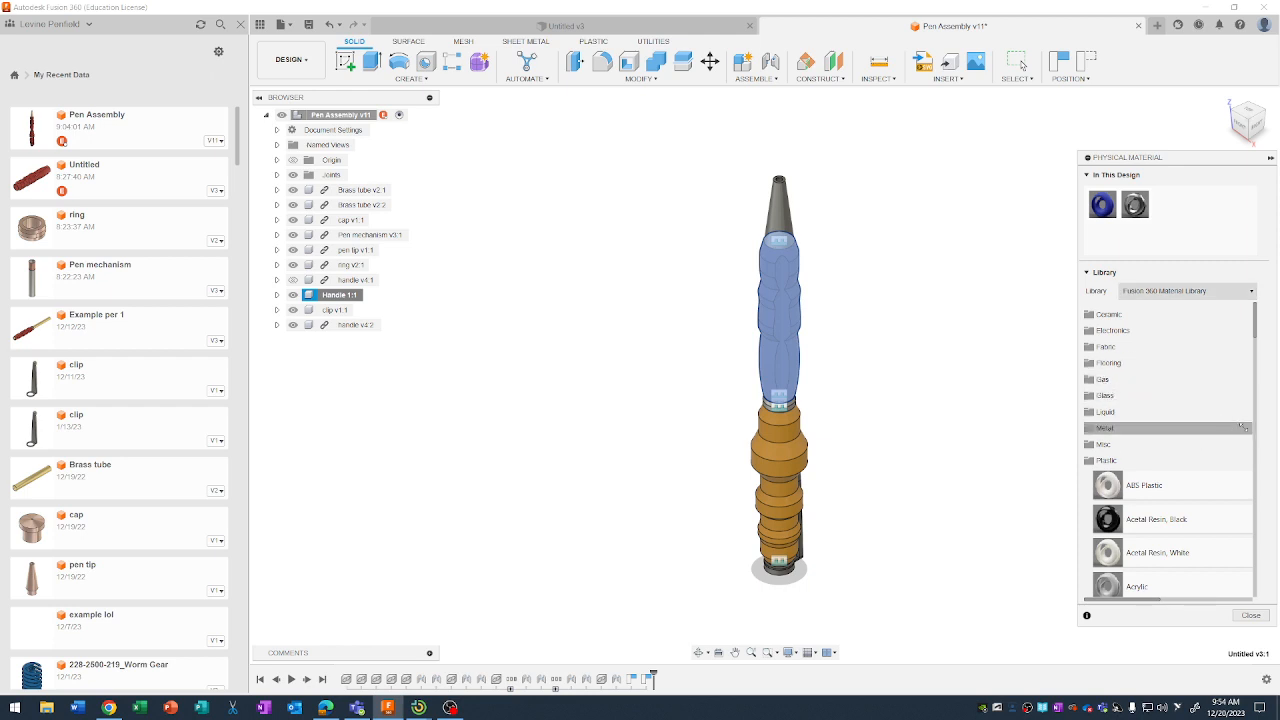
scroll(1190, 440, down, 3)
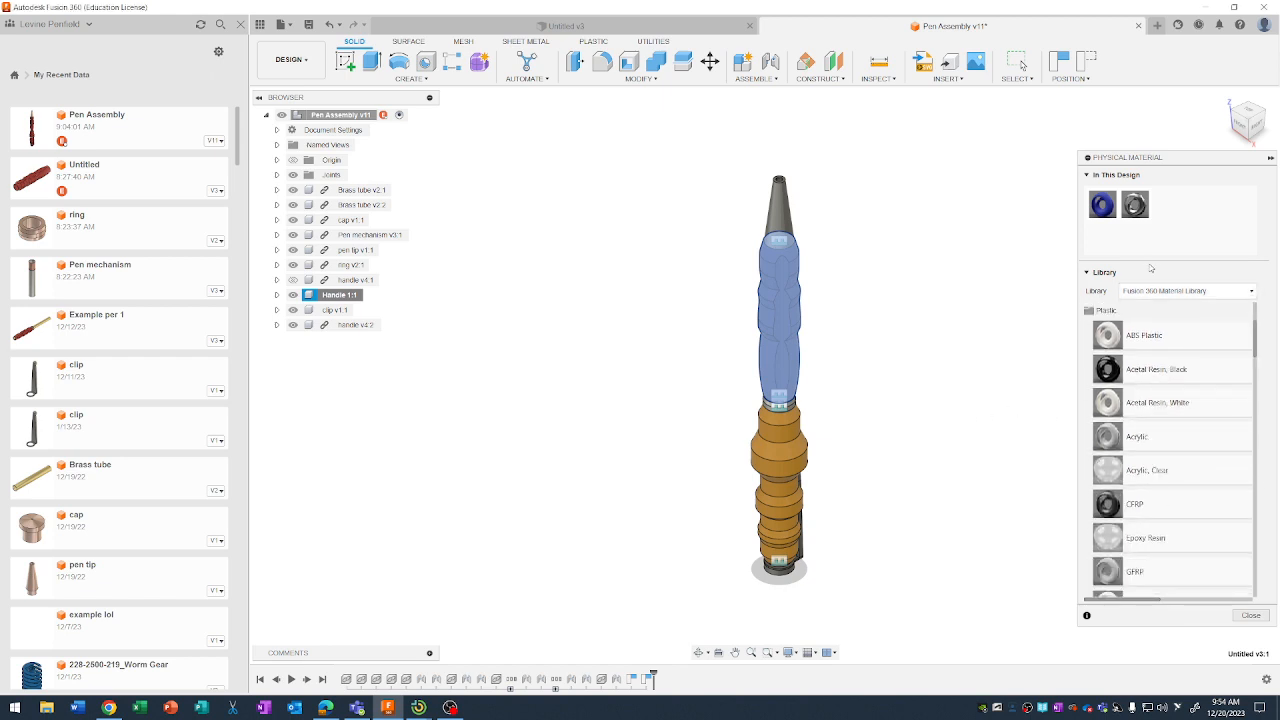
scroll(1165, 500, down, 1)
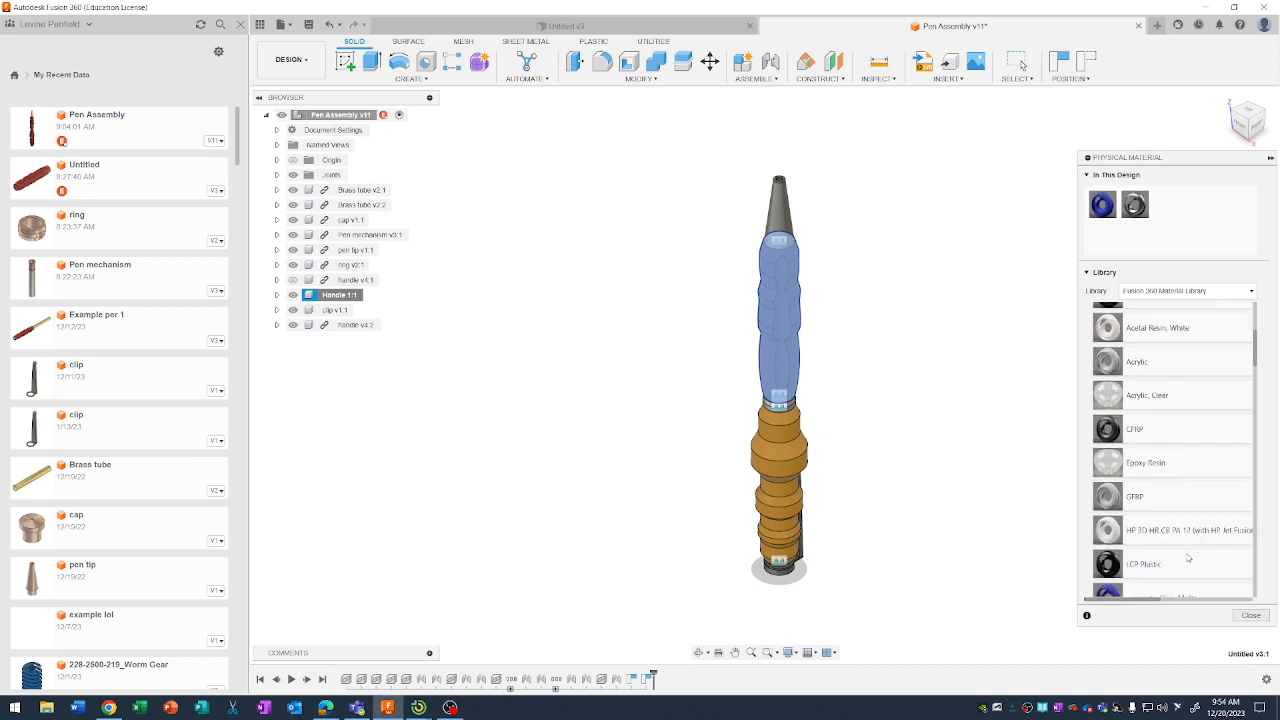
scroll(1163, 459, down, 3)
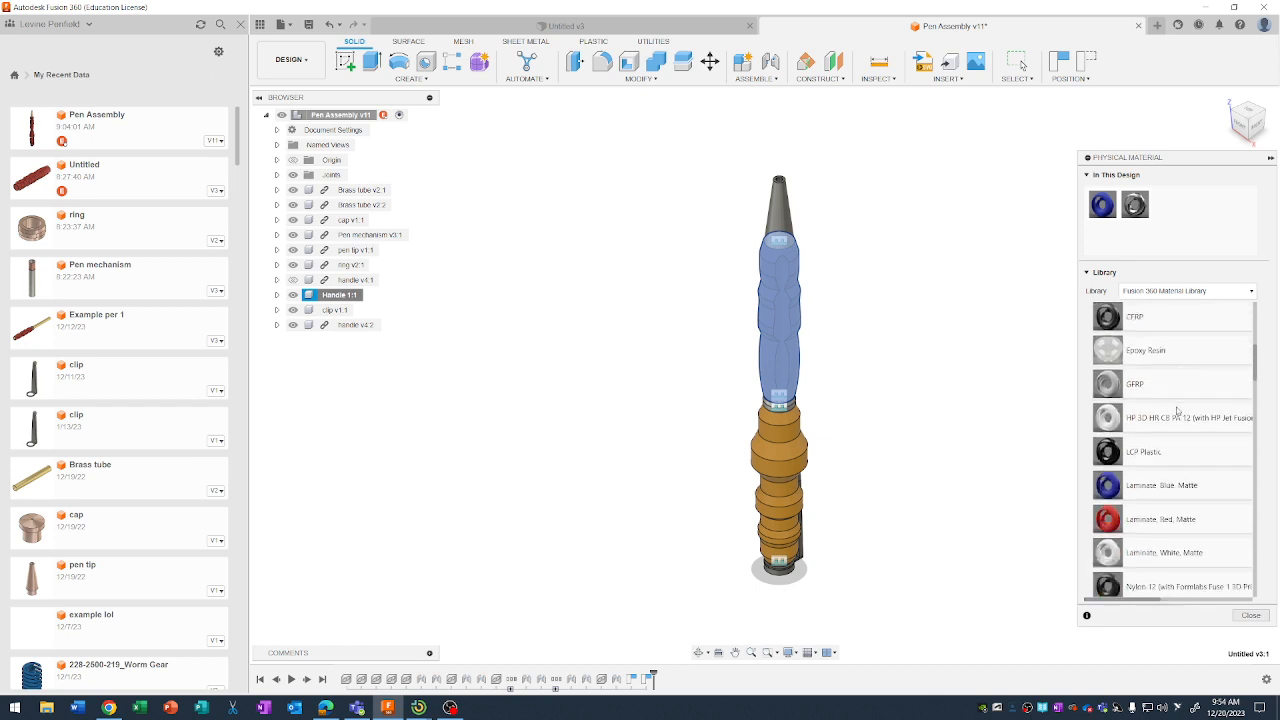
scroll(1181, 457, down, 3)
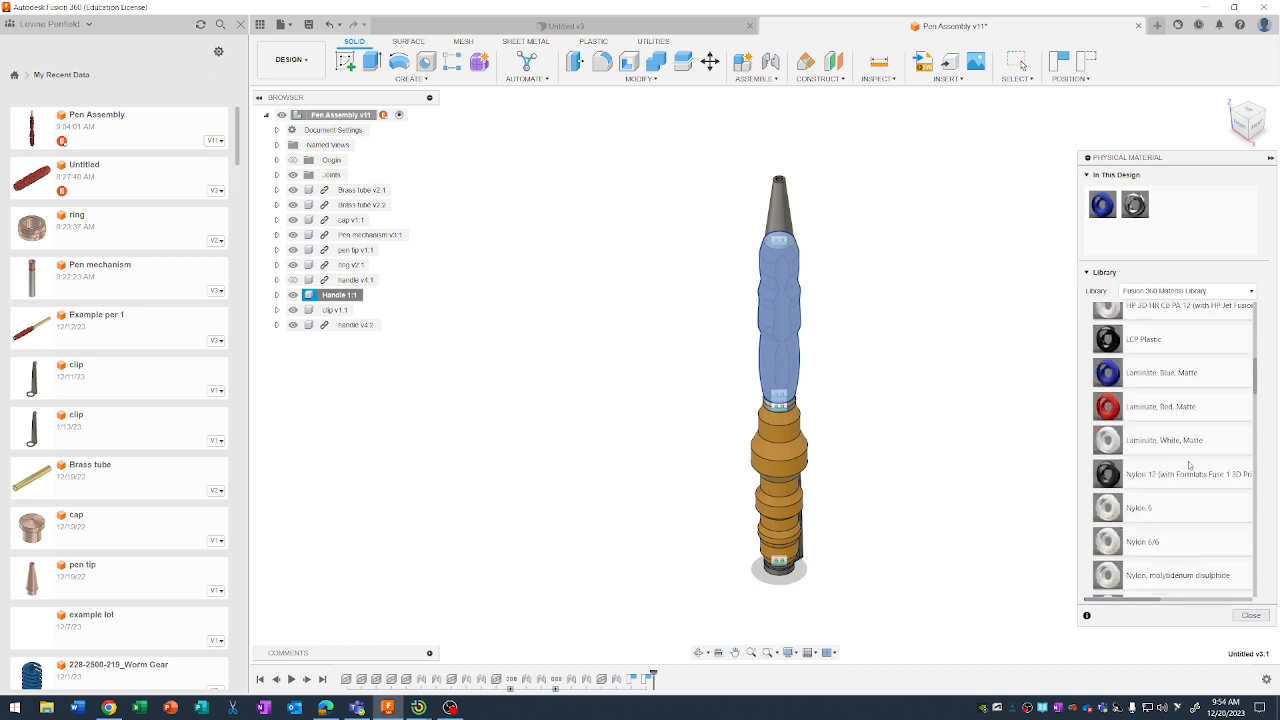
scroll(1200, 466, down, 6)
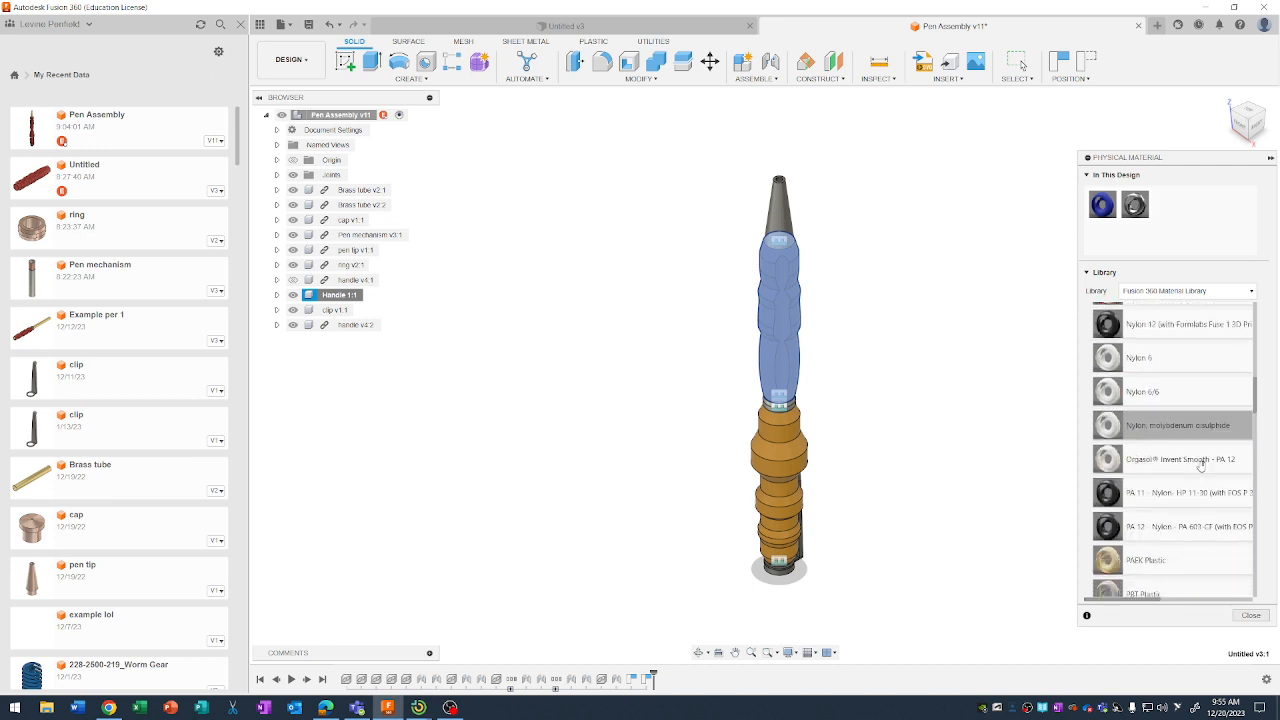
scroll(1200, 466, down, 3)
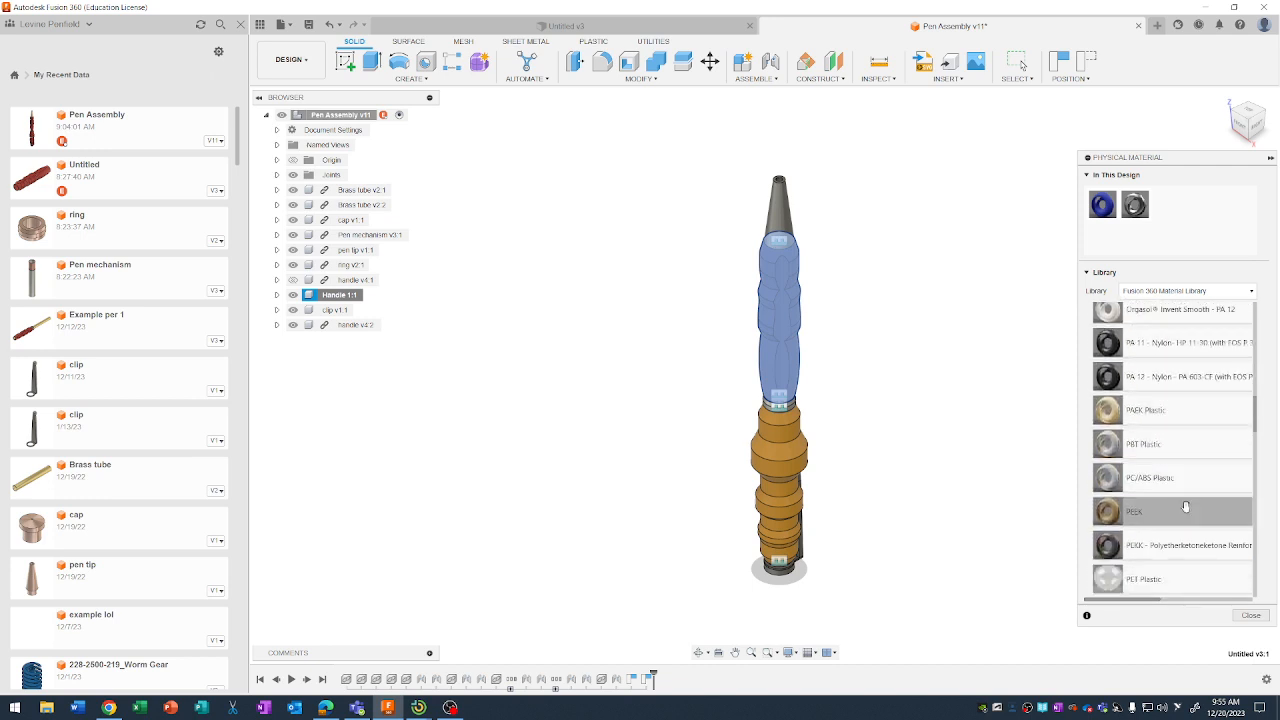
drag(1172, 478, 777, 301)
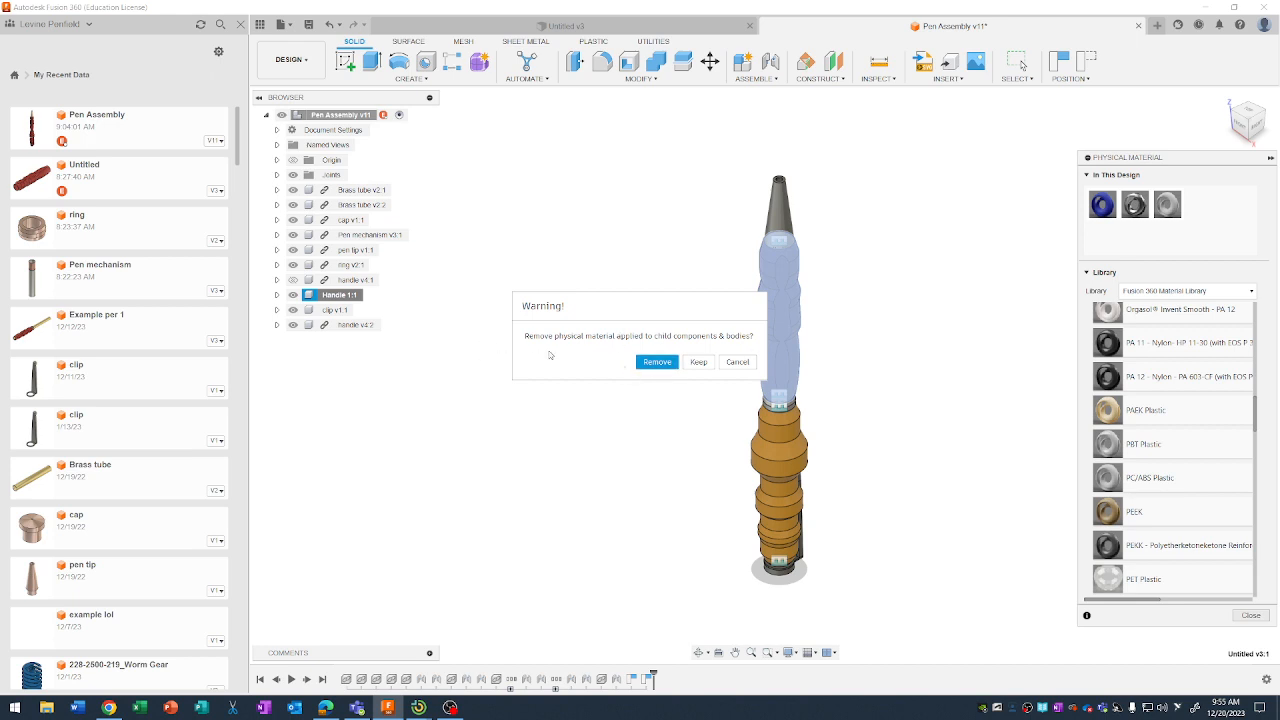
click(656, 362)
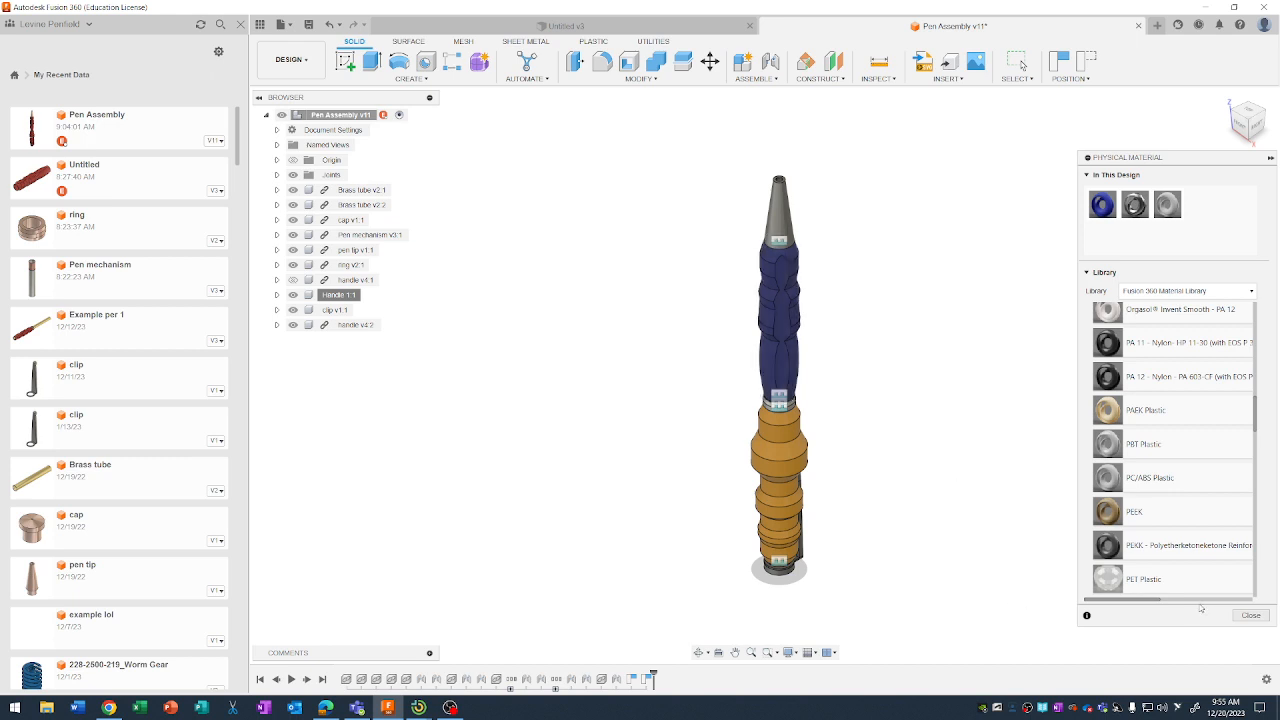
click(1251, 615)
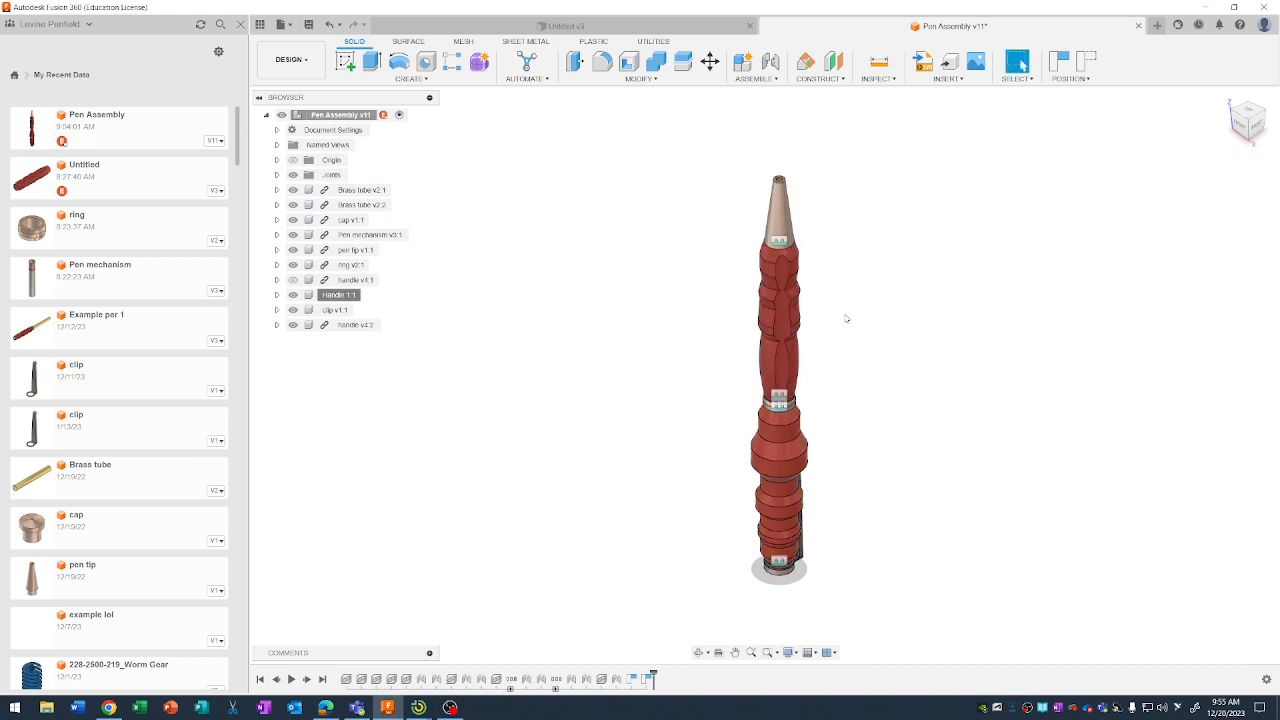
right_click(340, 295)
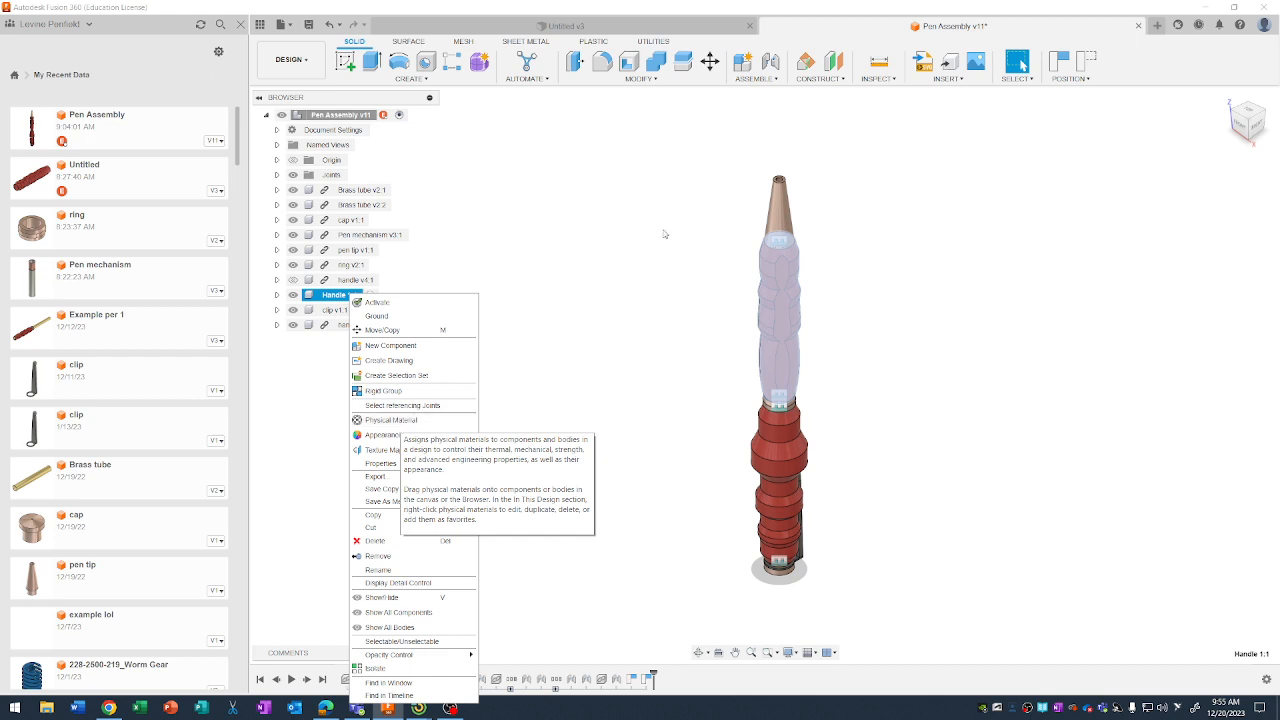
click(980, 371)
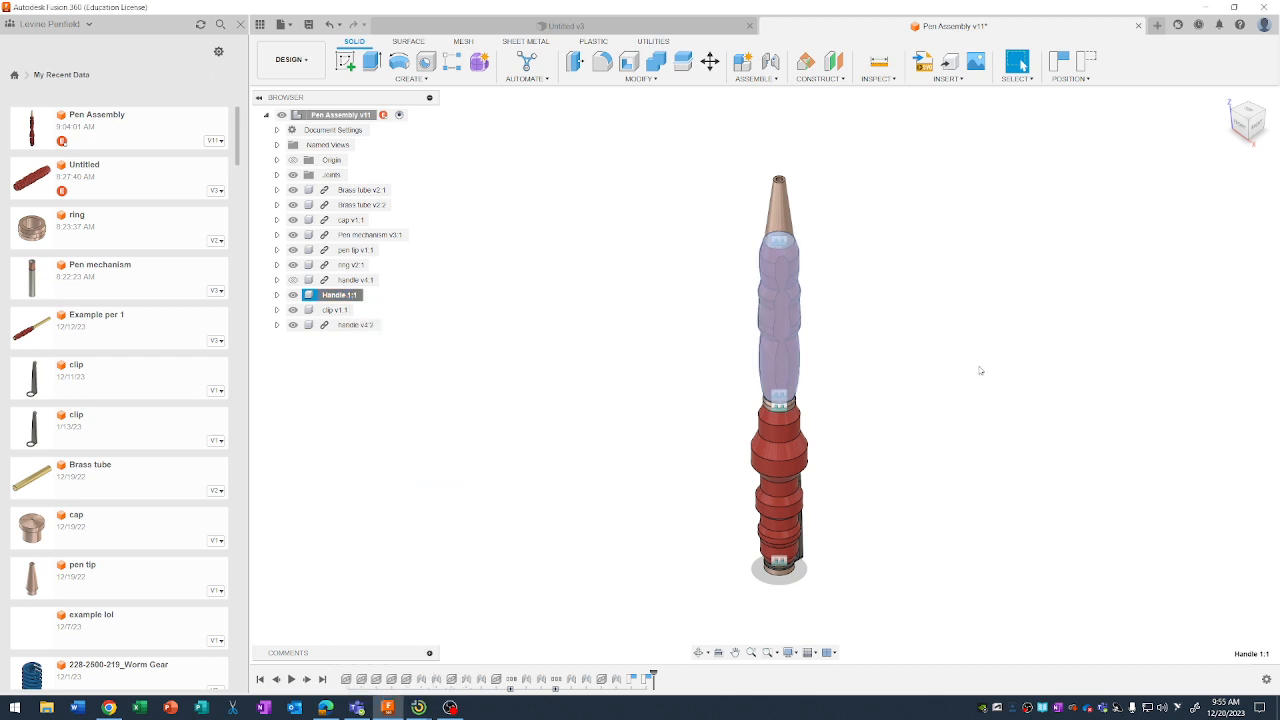
Show the handle v4:1 component and hide the duplicate handle v4:2.
click(366, 281)
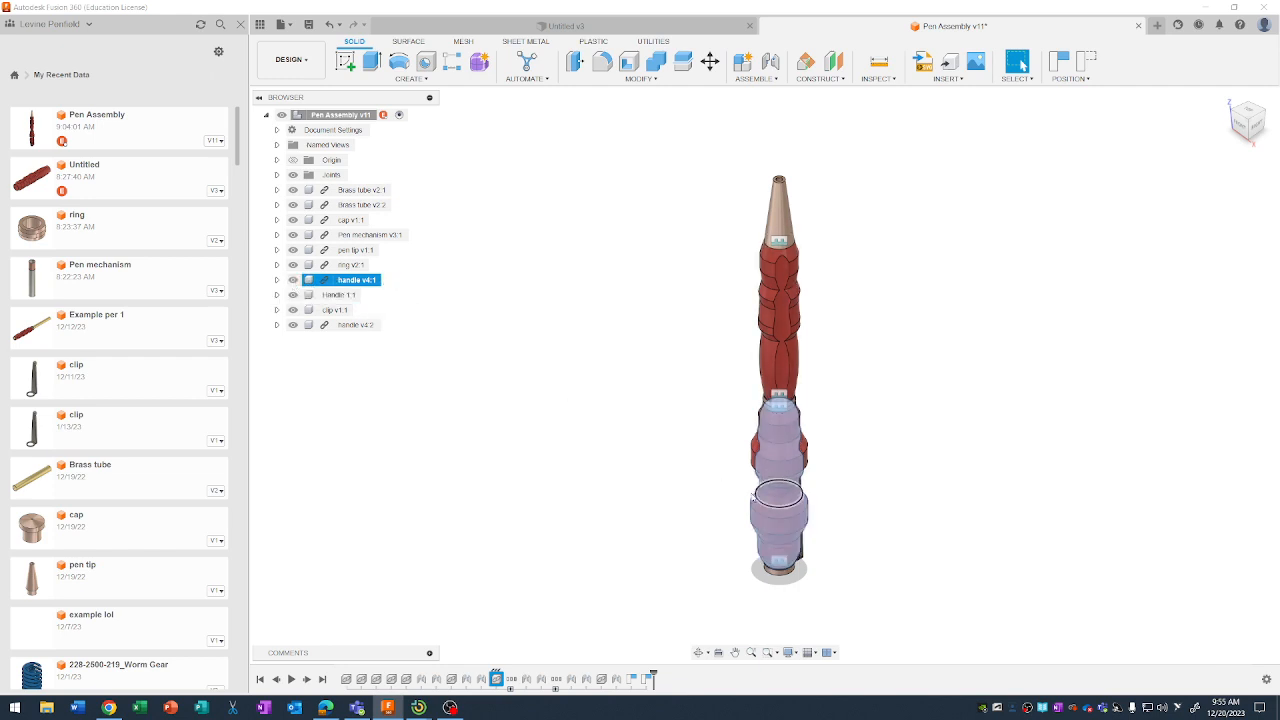
click(779, 432)
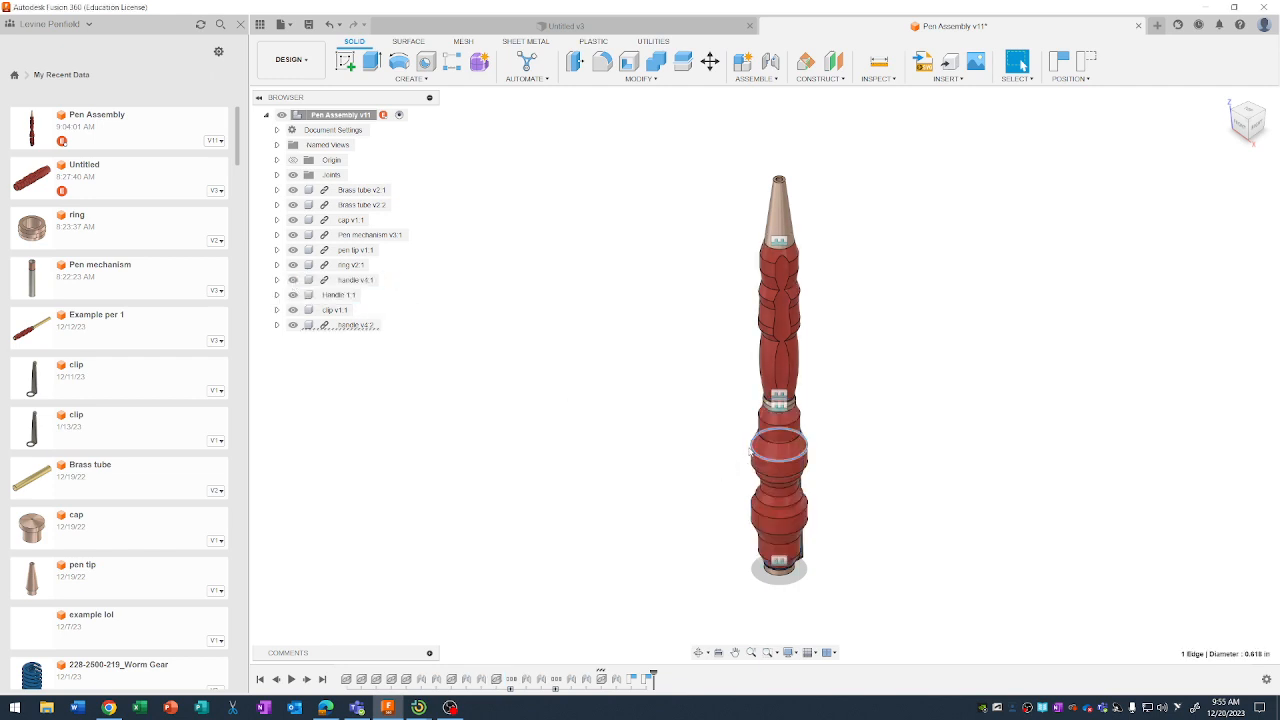
click(293, 325)
click(923, 524)
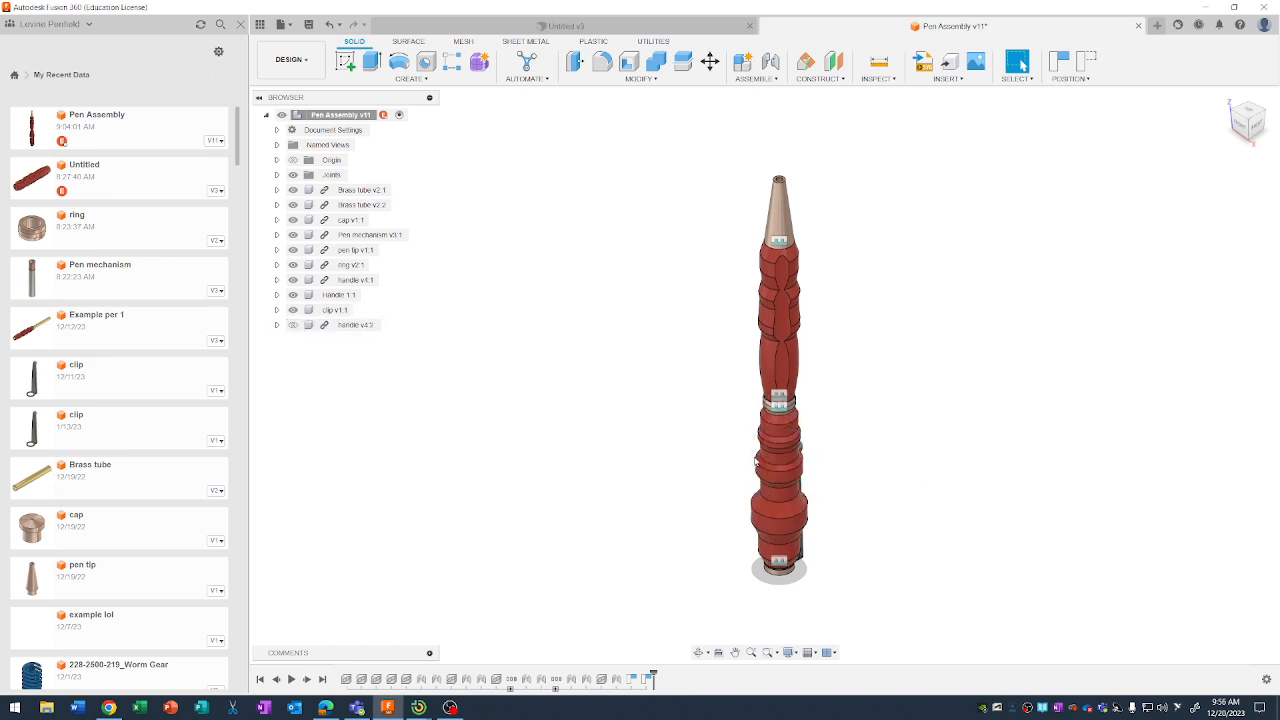
Break the external link of handle v4:1, capturing the current component positions.
right_click(338, 282)
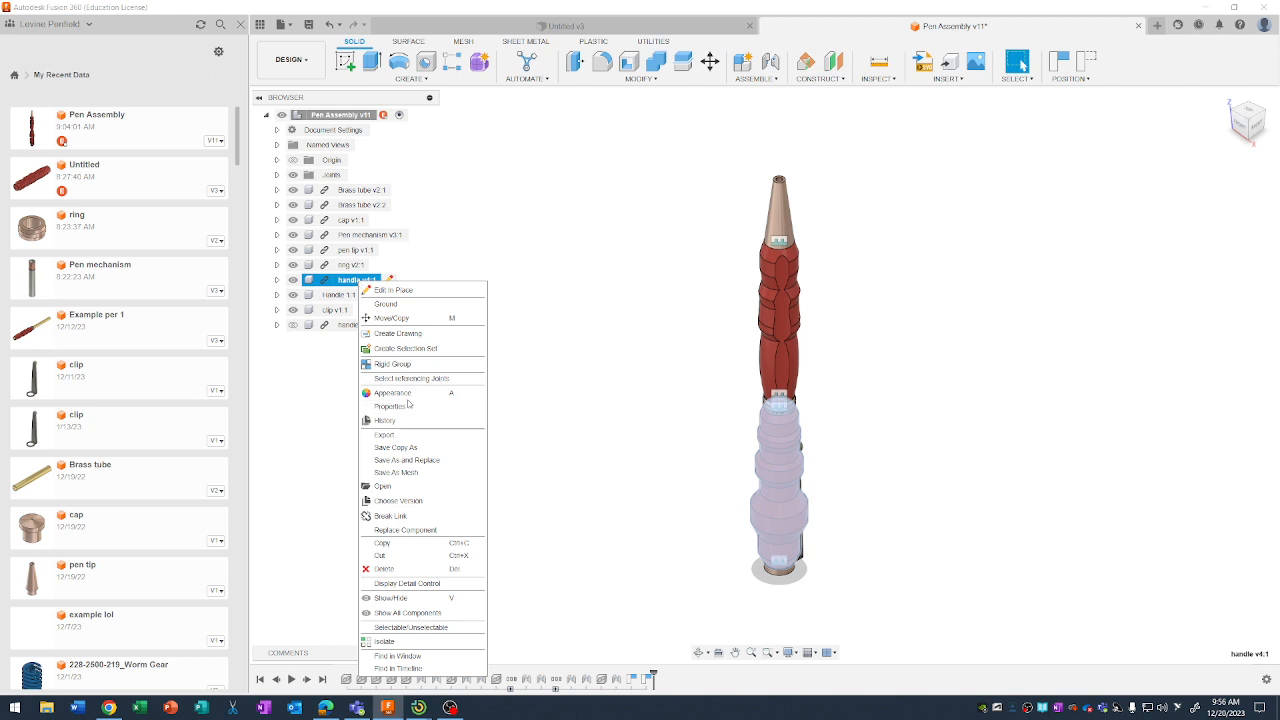
click(419, 513)
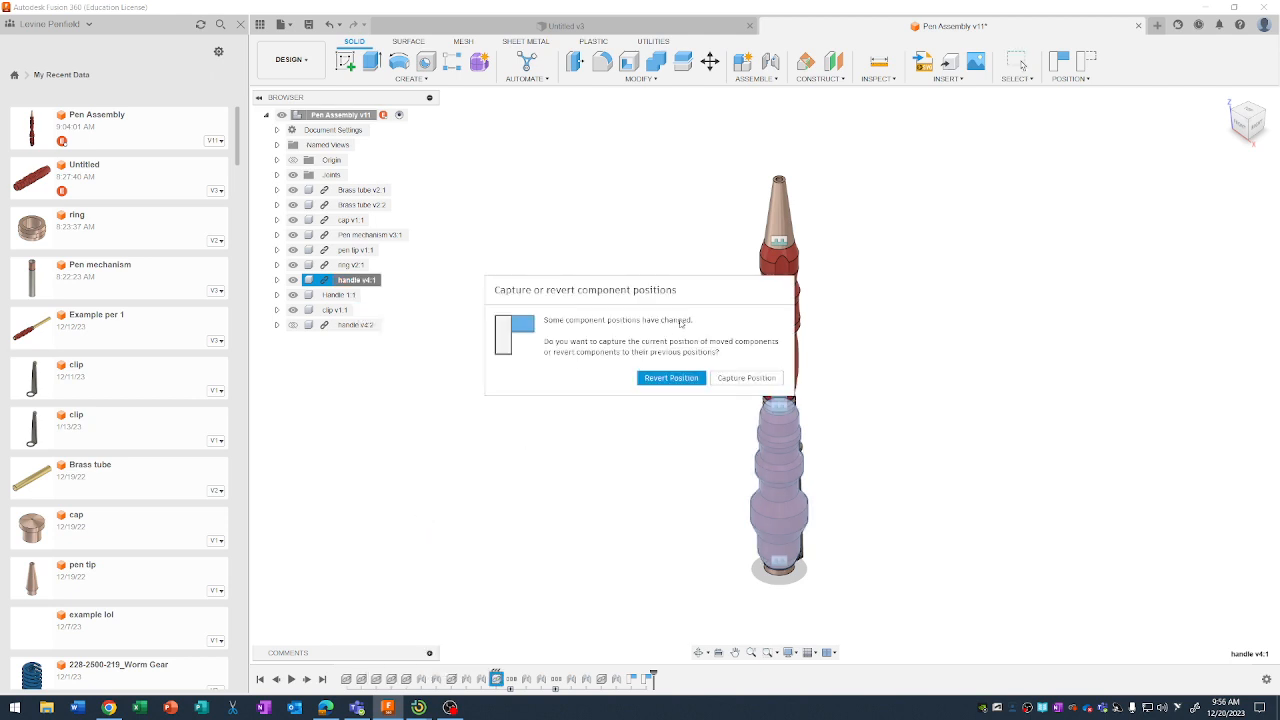
click(731, 380)
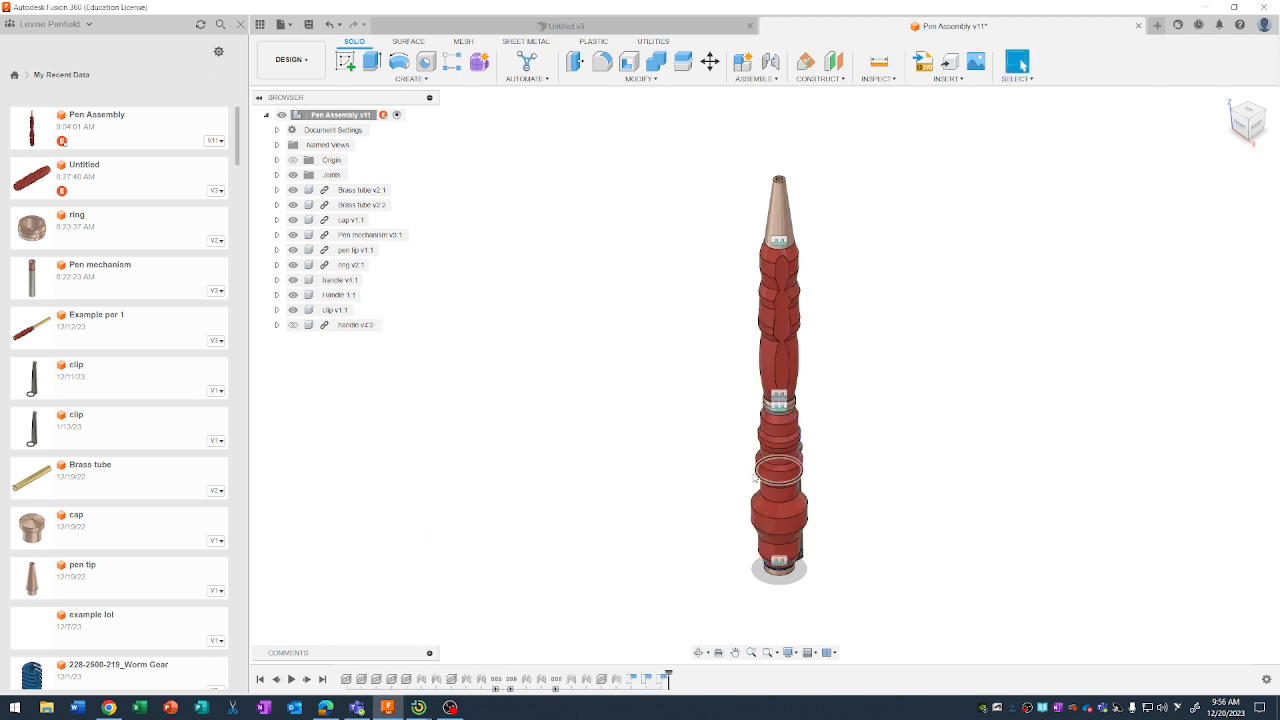
Assign the ABS Plastic physical material to handle v4:1, removing the materials applied to its child components and bodies.
click(340, 281)
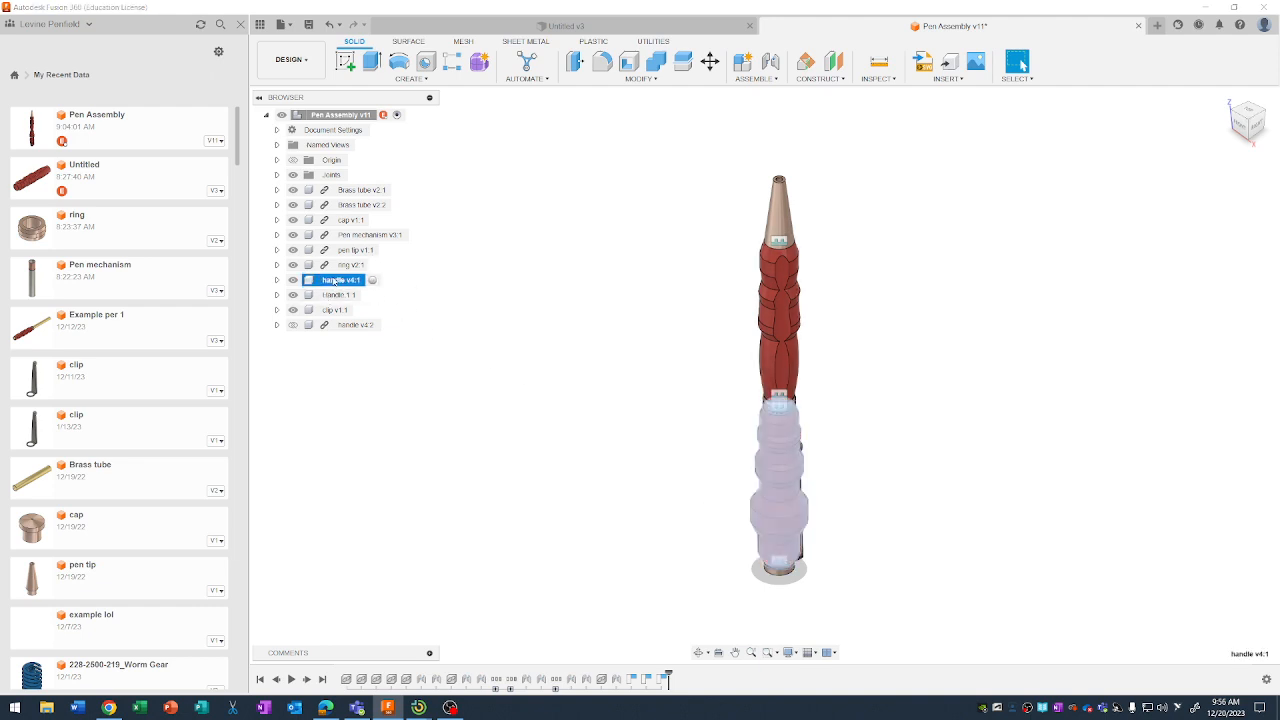
right_click(337, 282)
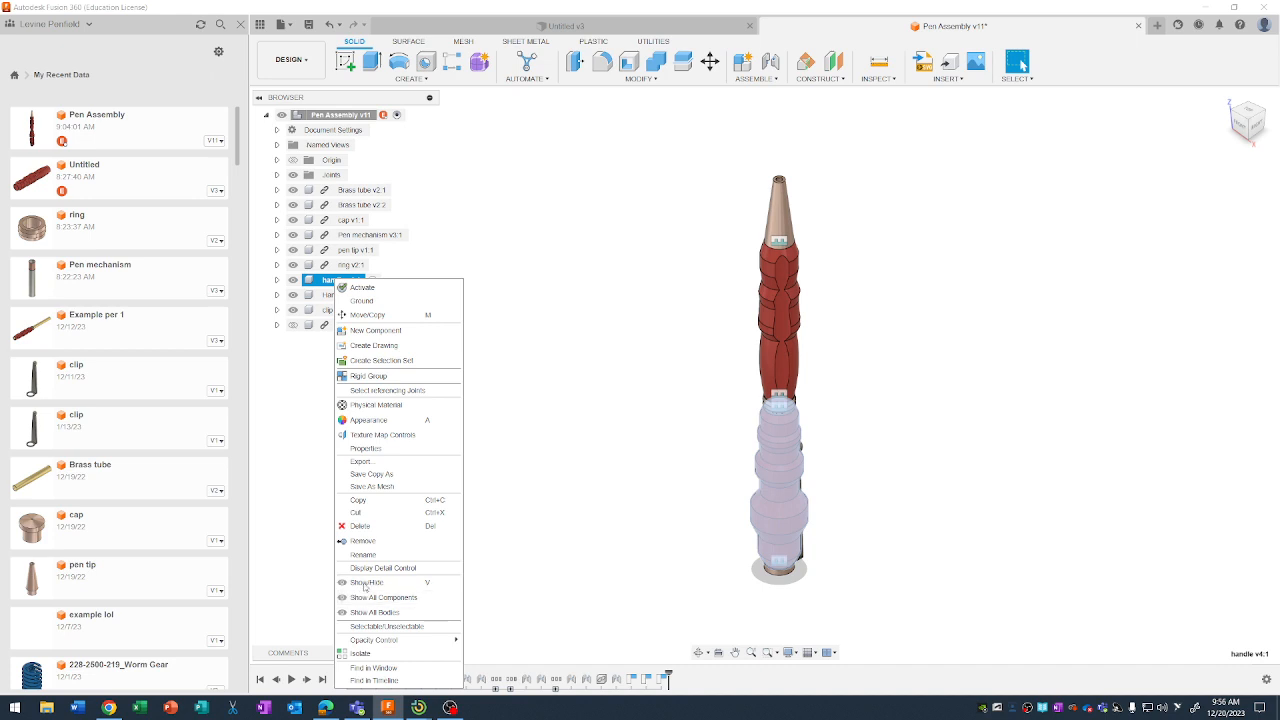
click(391, 405)
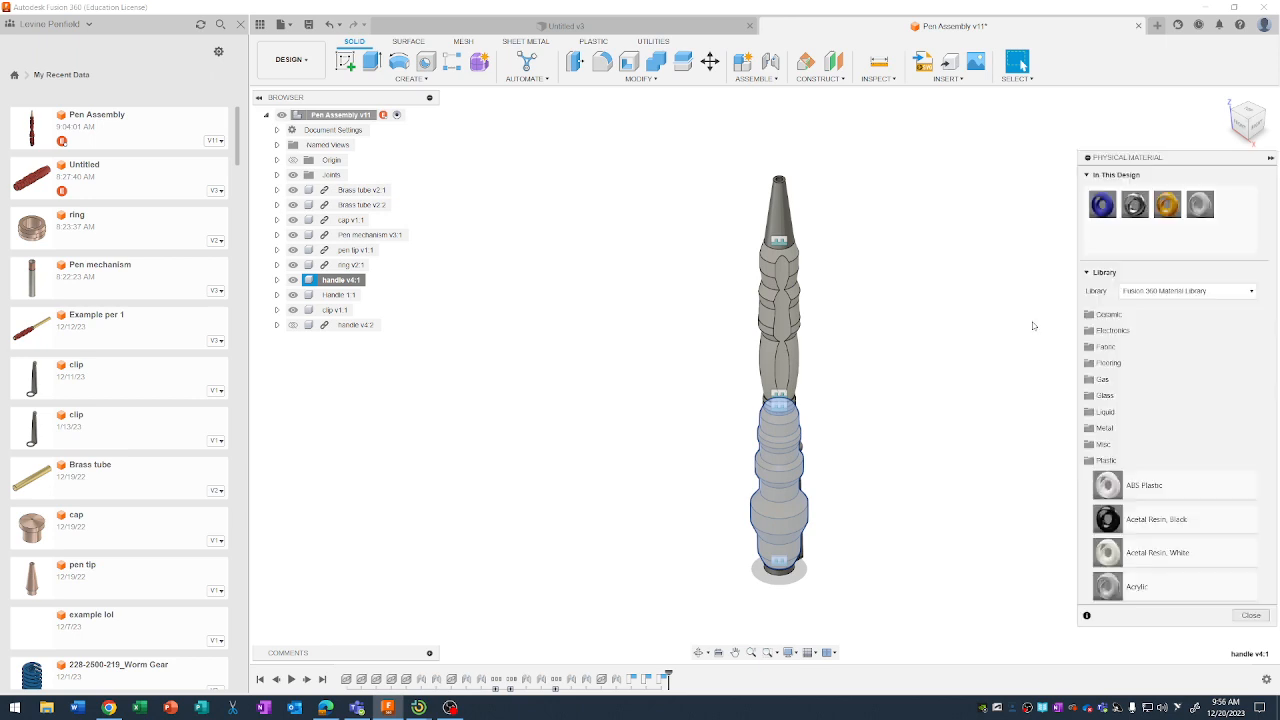
drag(1157, 484, 769, 507)
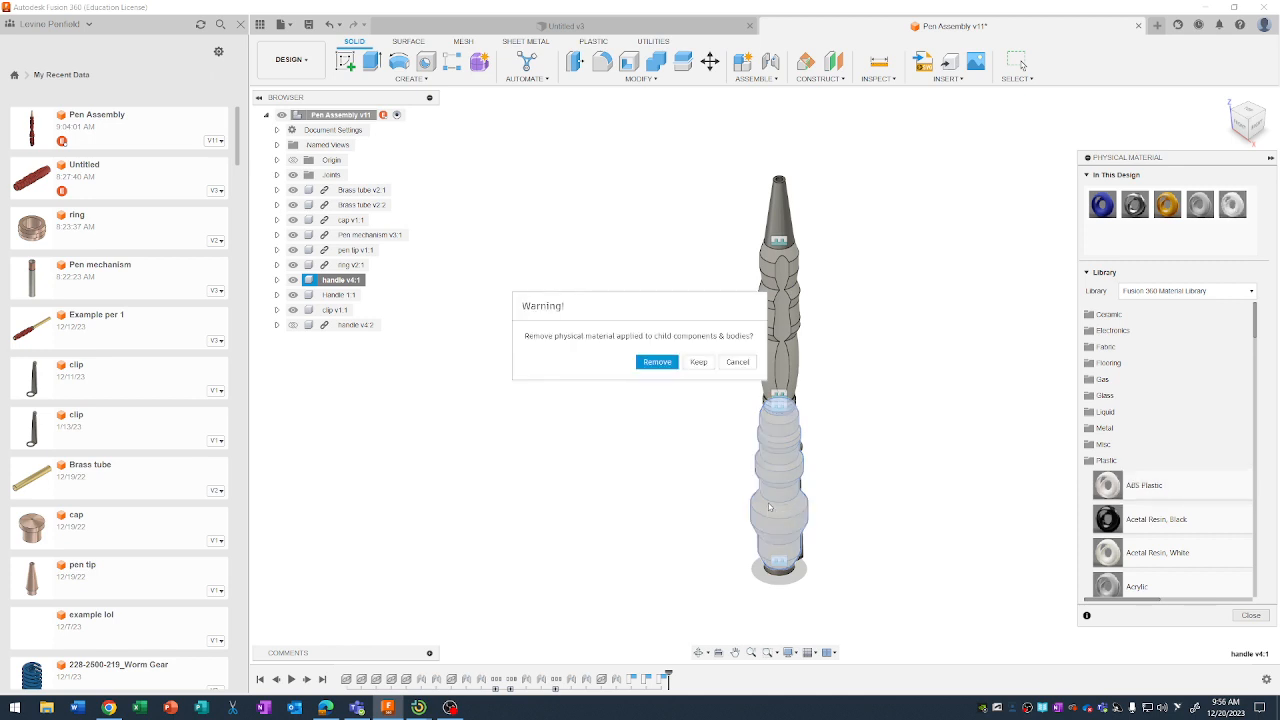
click(658, 361)
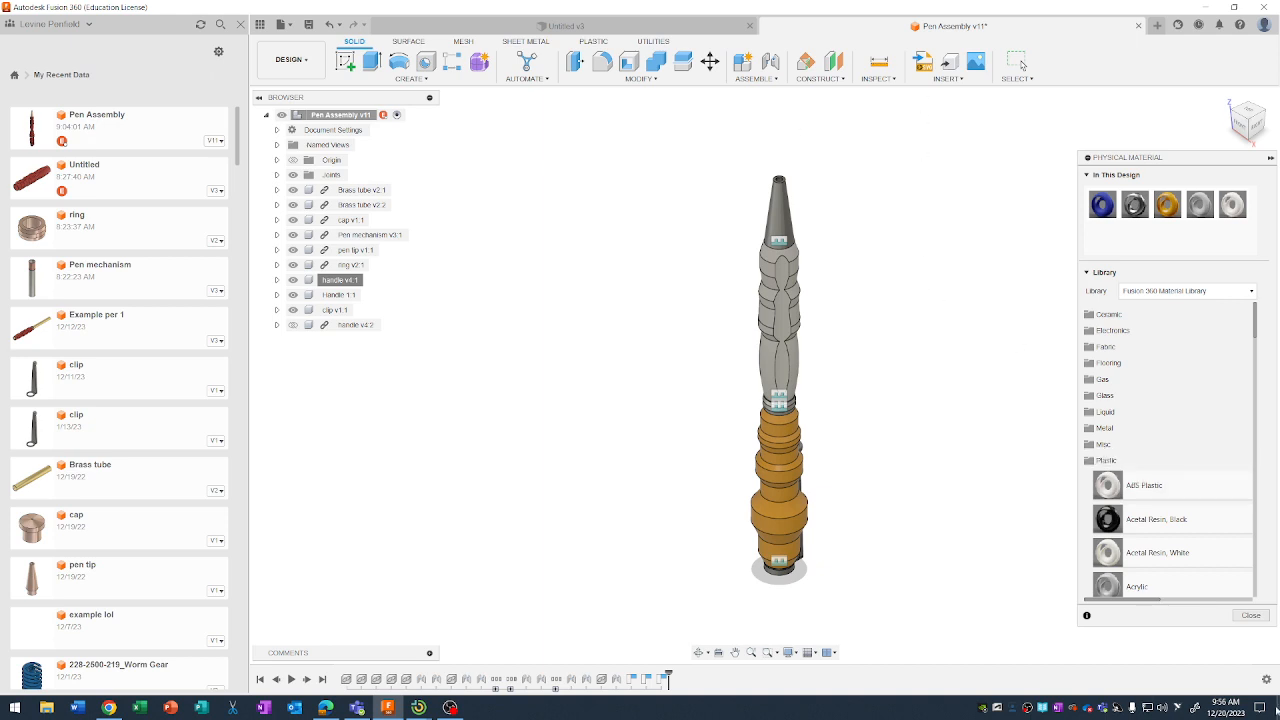
click(1251, 615)
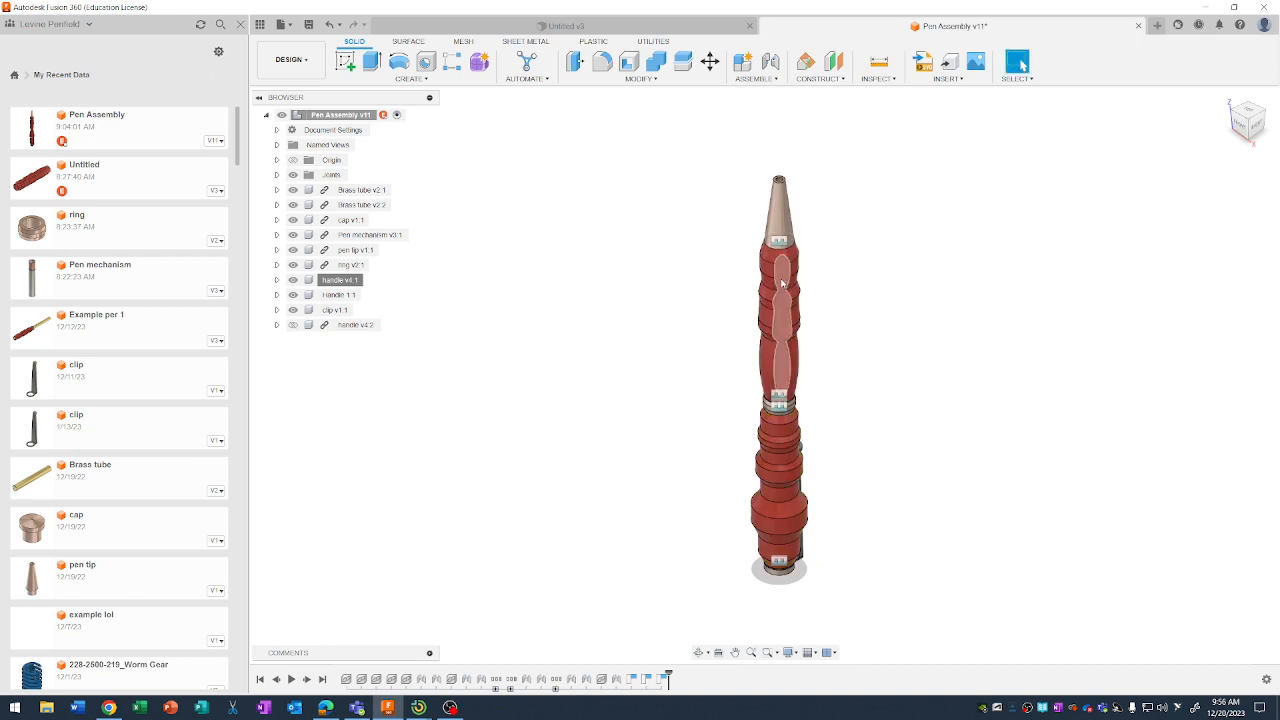
Save the pen assembly and create a new drawing from its animation Storyboard1, using ASME standard, inches and sheet size B (17in x 11in).
key(ctrl+s)
click(645, 385)
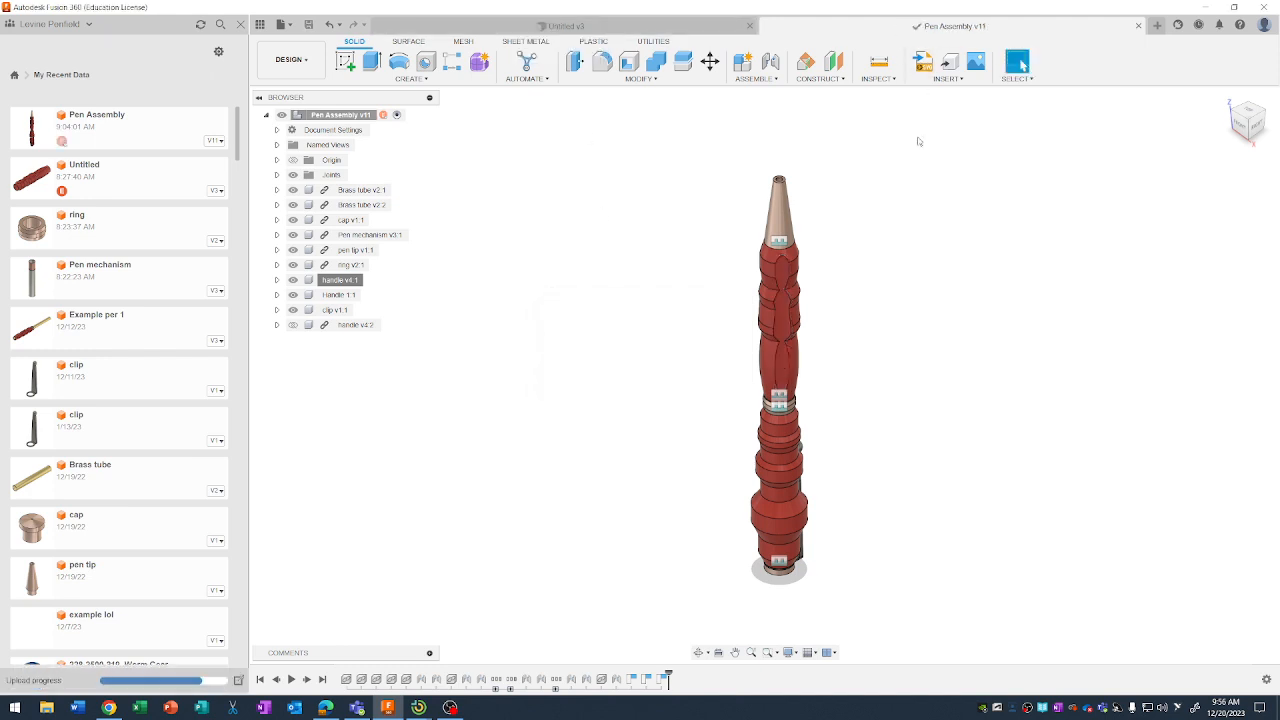
click(291, 59)
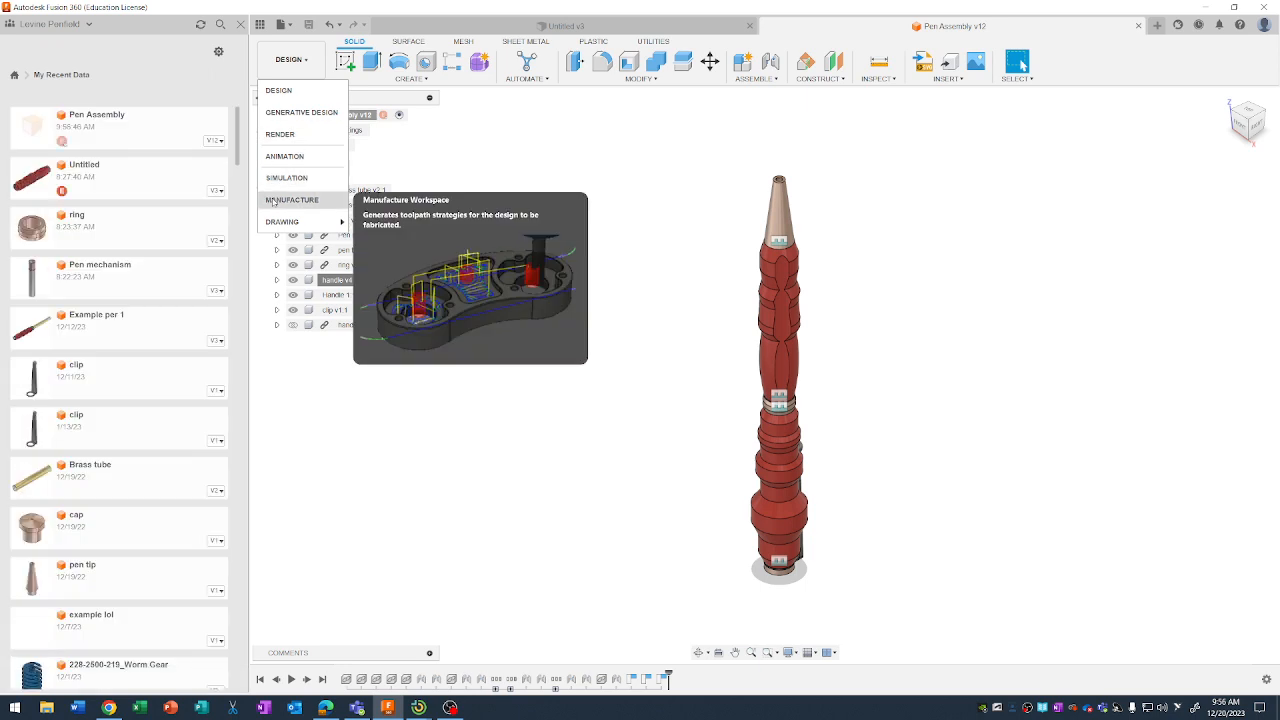
mouse_move(293, 221)
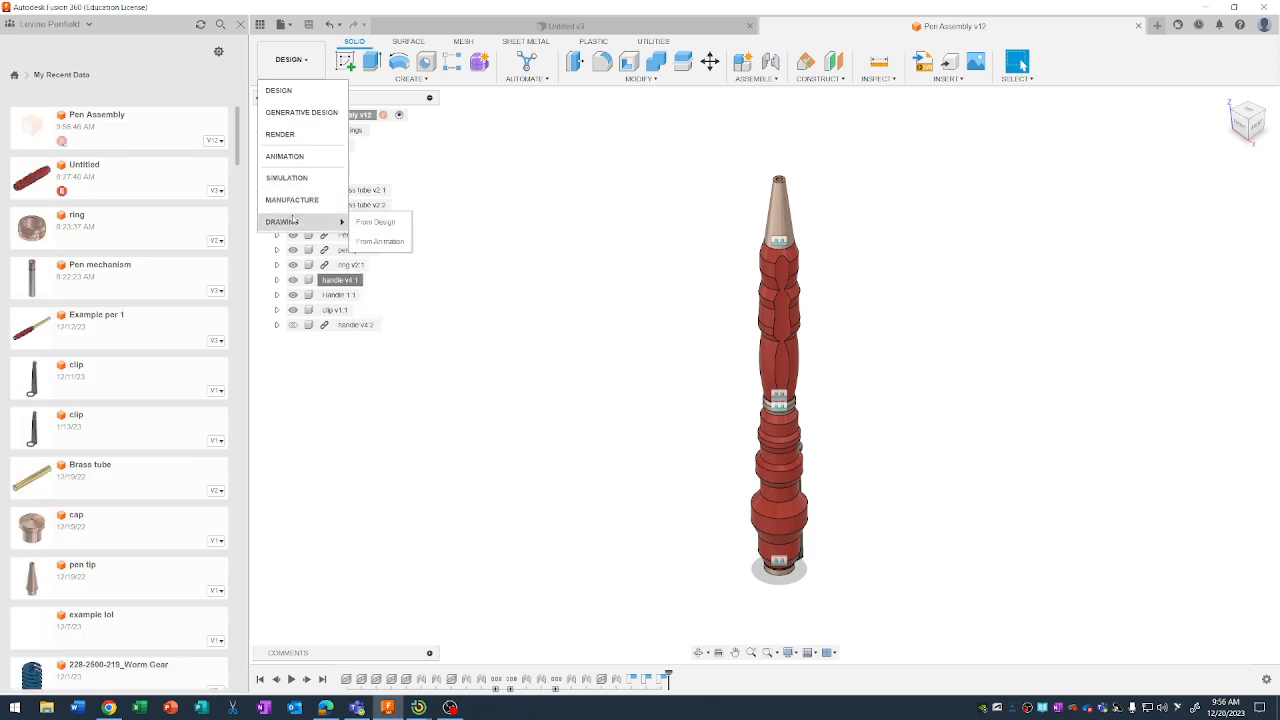
click(379, 243)
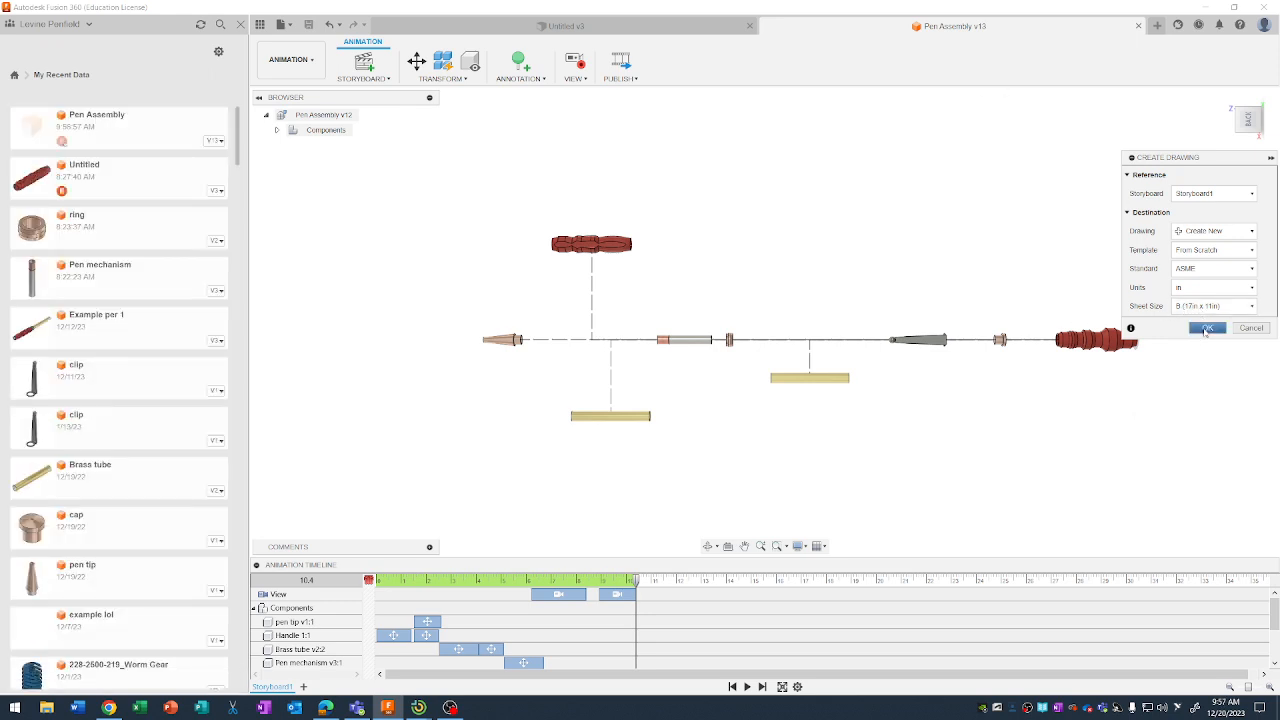
click(1205, 327)
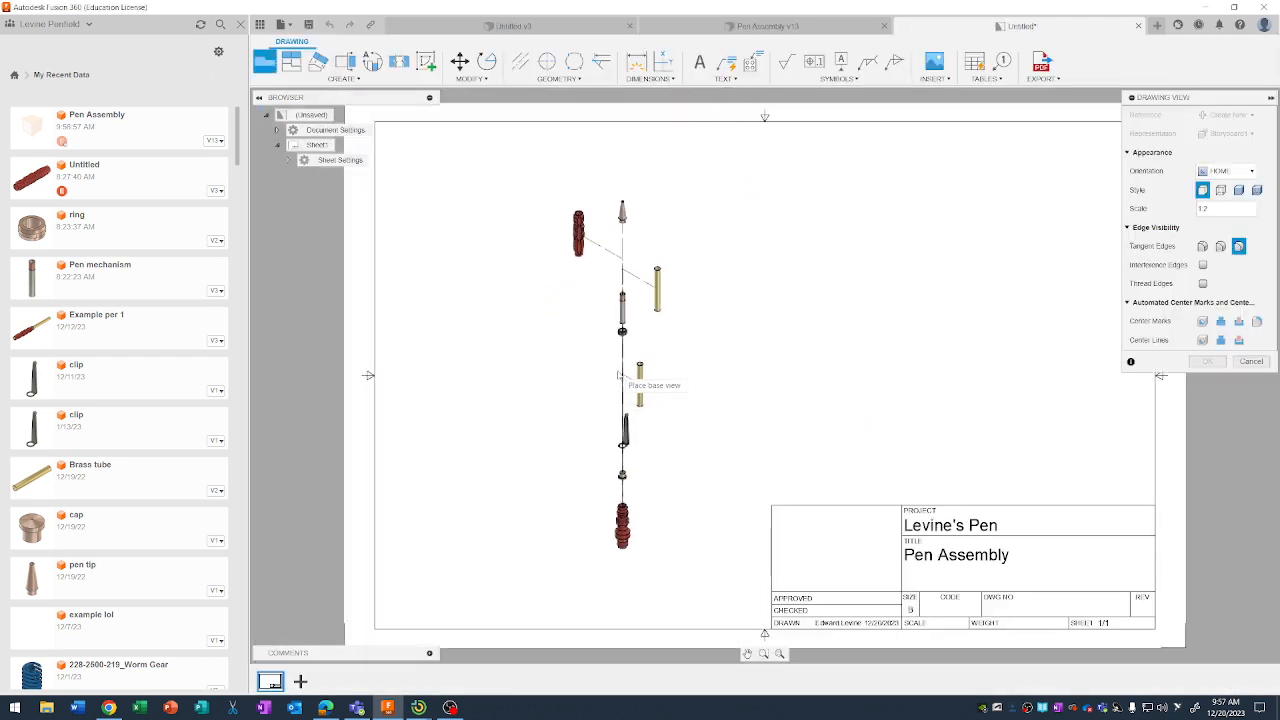
Place the exploded base view at 1:2 scale left of the sheet's centre and add a first-level parts list with balloons above the title block.
click(612, 381)
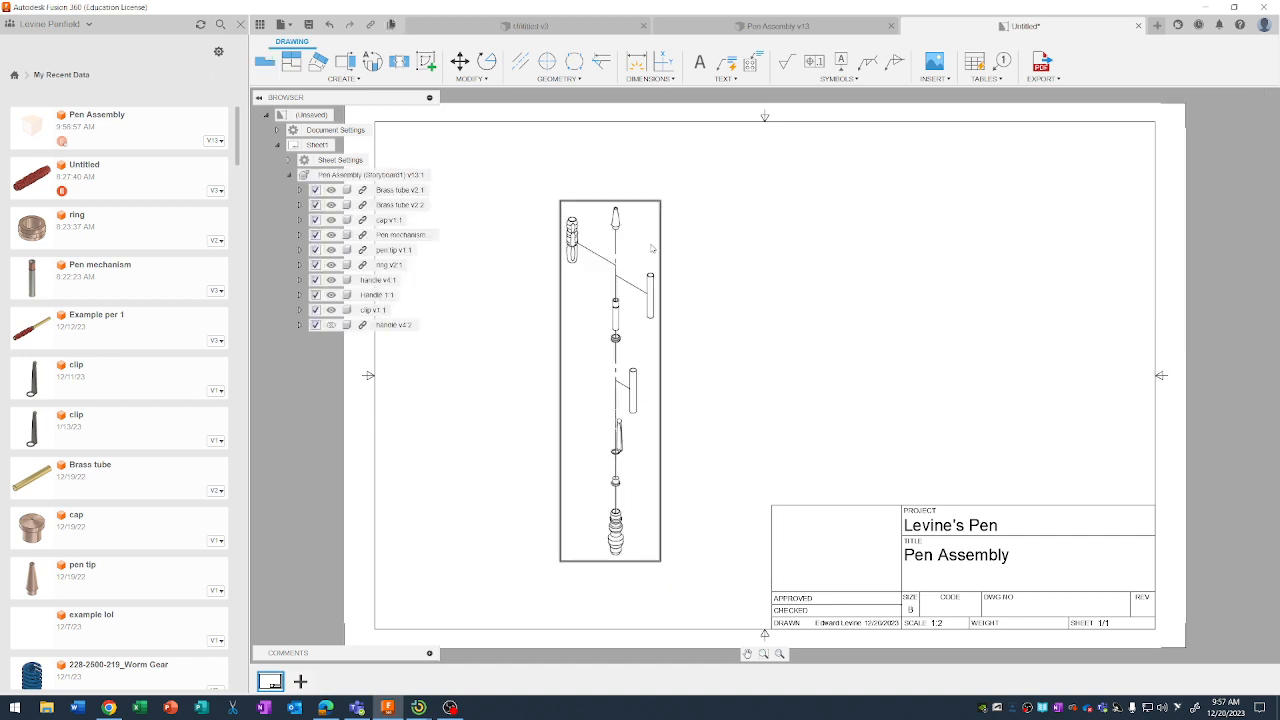
drag(631, 353, 660, 355)
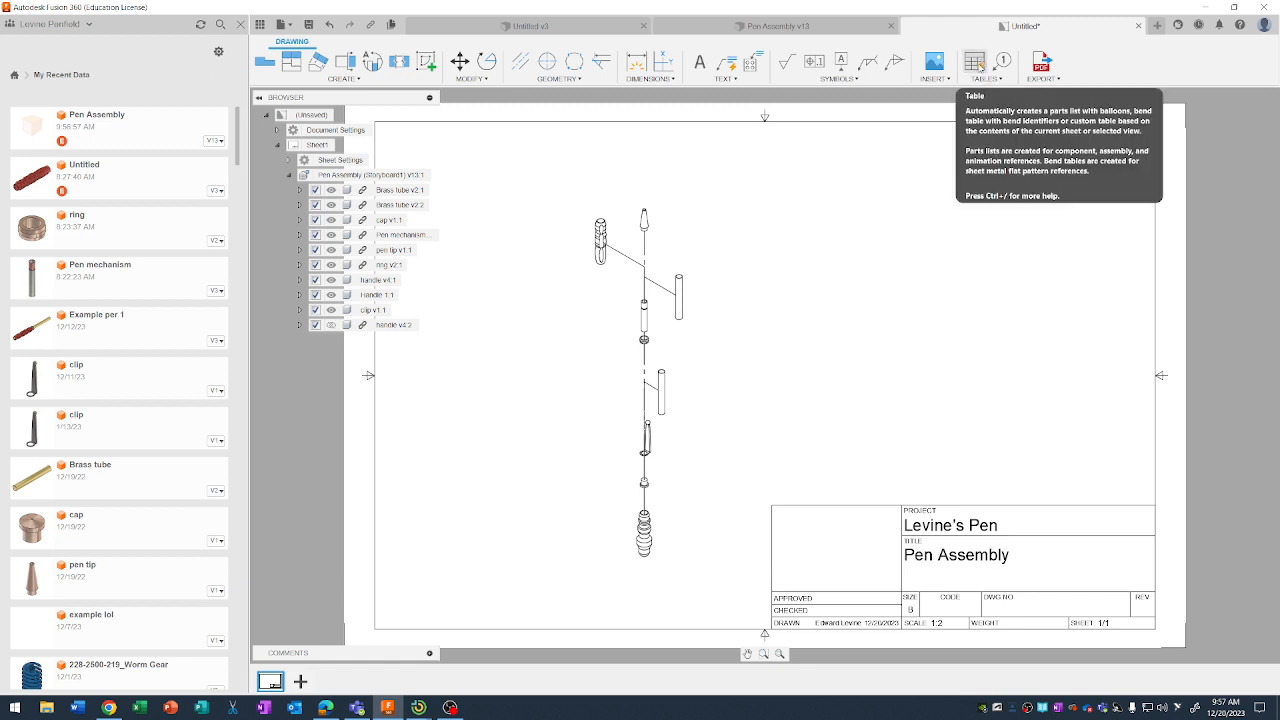
click(975, 62)
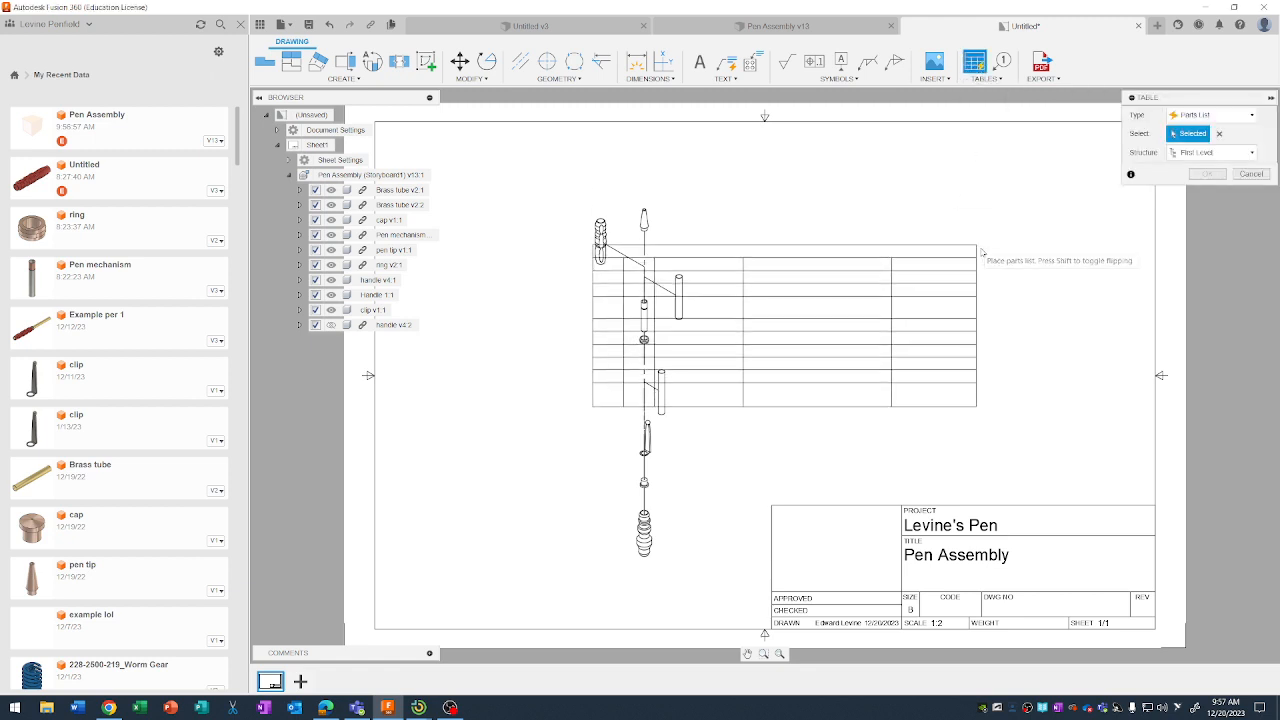
click(1121, 212)
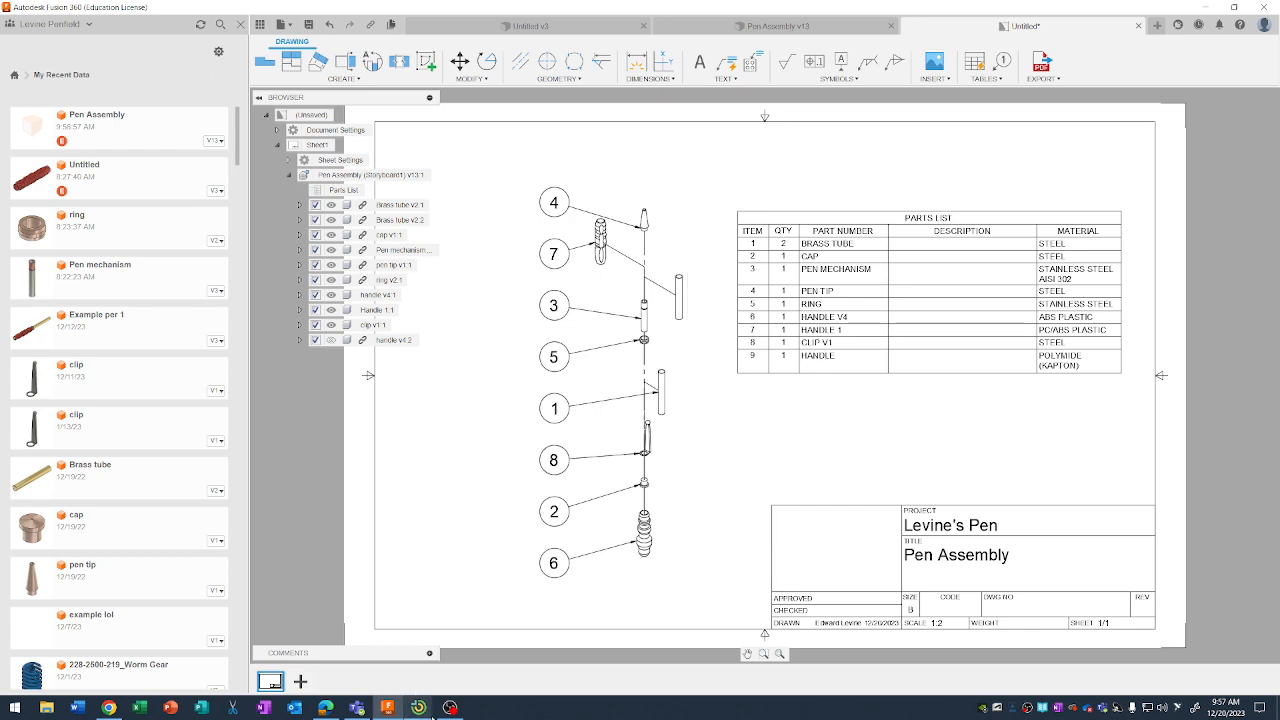
mouse_move(455, 710)
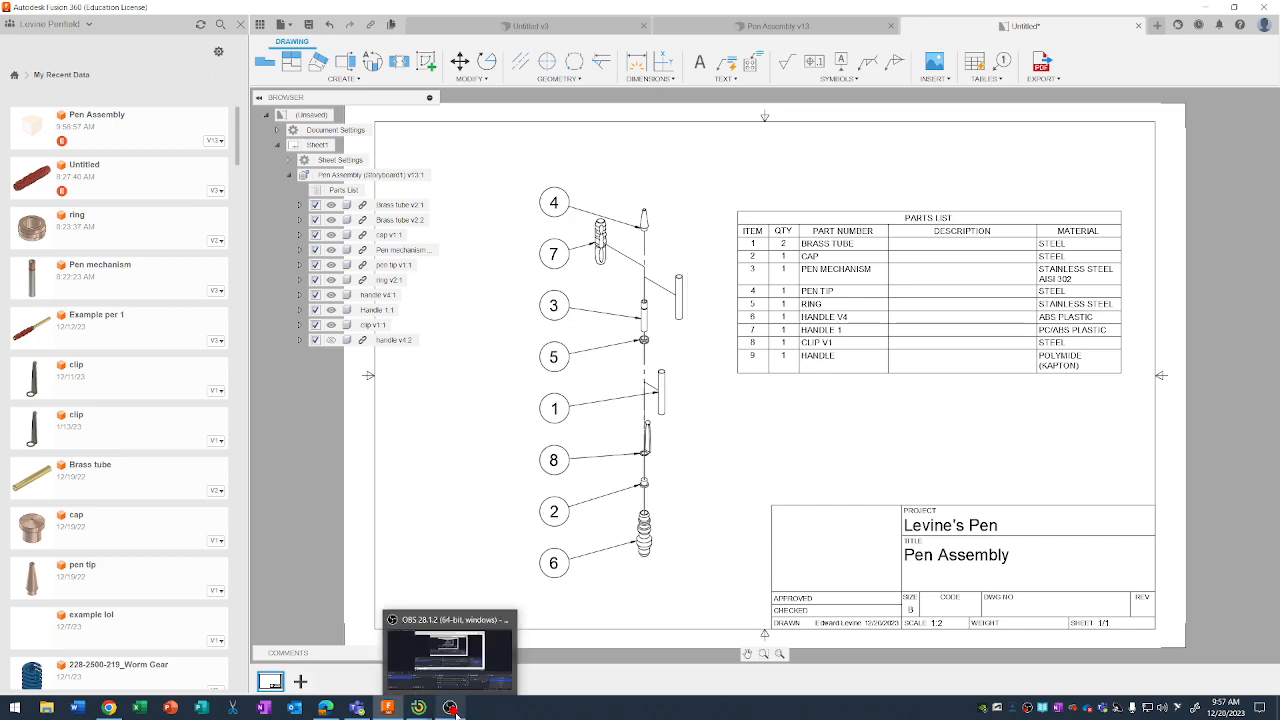